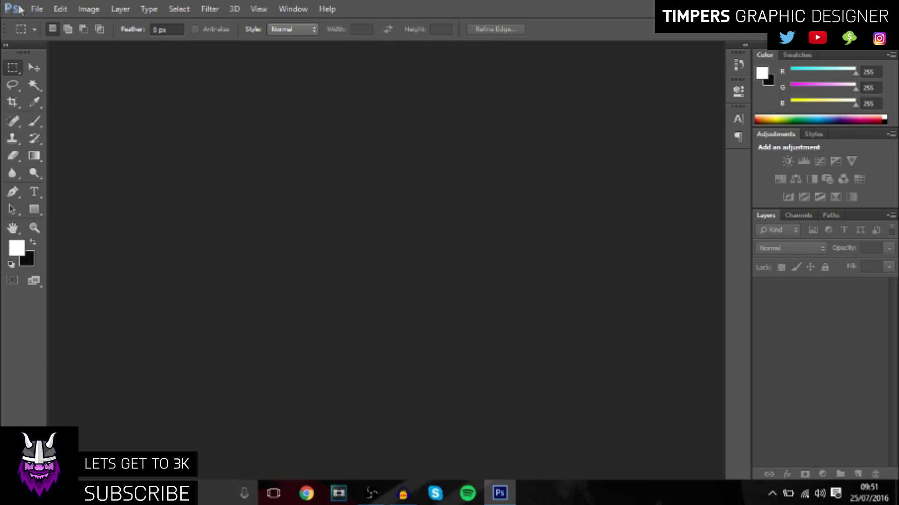
Create a new 1280×720 px document.
{"action": "left_click", "coordinate": [37, 9]}
{"action": "left_click", "coordinate": [47, 22]}
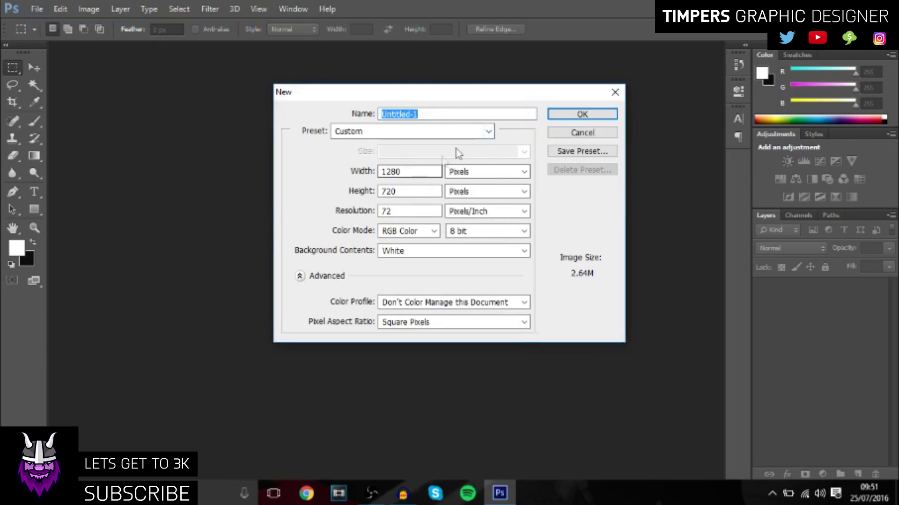
{"action": "left_click", "coordinate": [577, 114]}
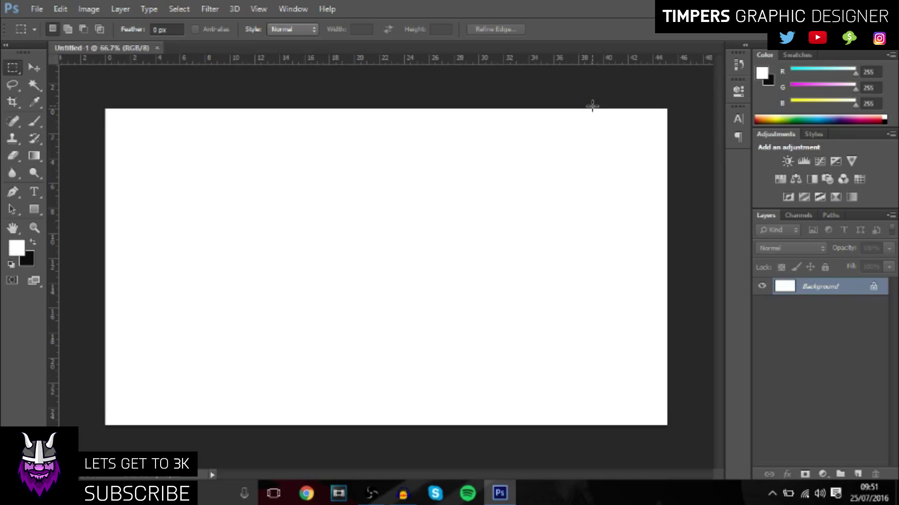
Add a new Layer 1 and delete the white Background layer.
{"action": "left_click", "coordinate": [857, 476]}
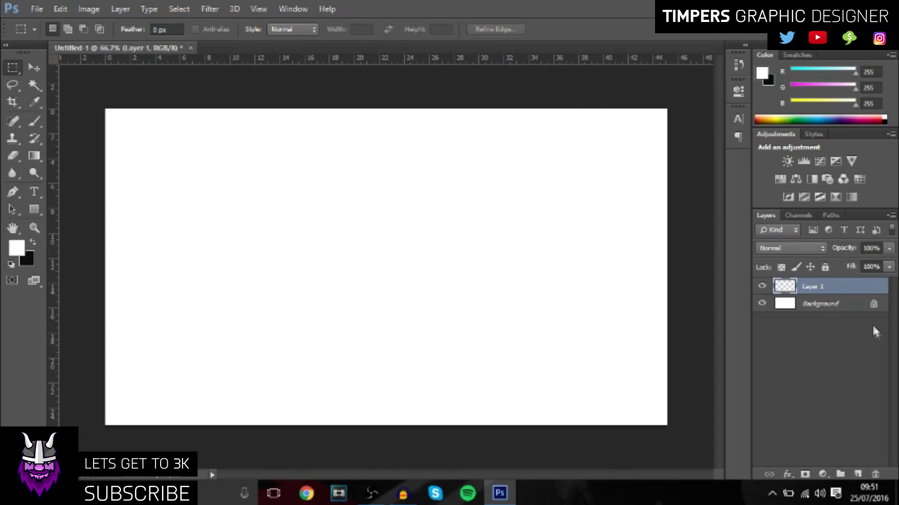
{"action": "left_click", "coordinate": [836, 304]}
{"action": "key", "text": "Delete"}
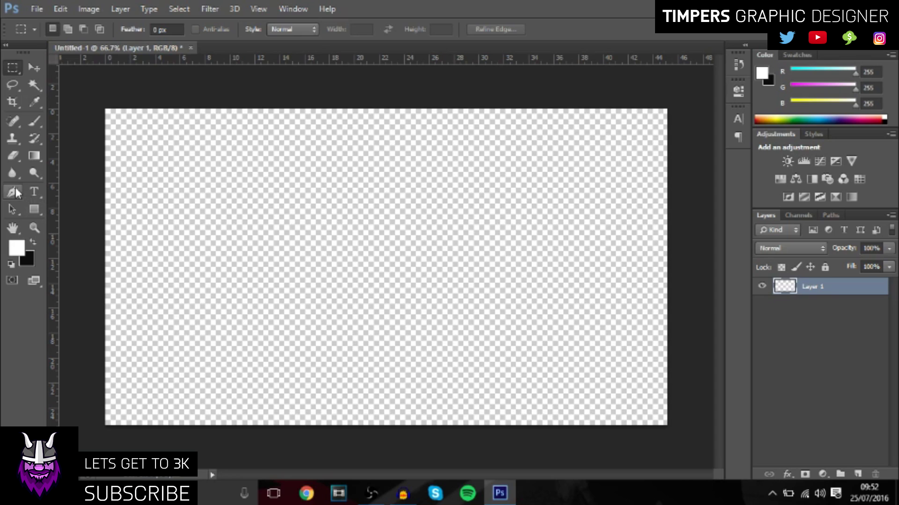
Draw a circle with the Ellipse tool and shift it slightly right and down near the centre.
{"action": "left_click_drag", "start_coordinate": [34, 209], "coordinate": [98, 234]}
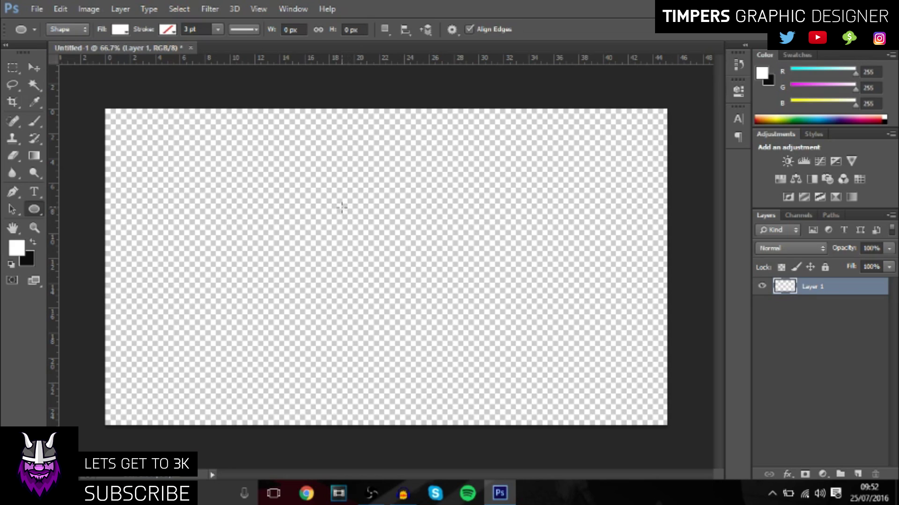
{"action": "left_click_drag", "start_coordinate": [342, 207], "coordinate": [409, 280]}
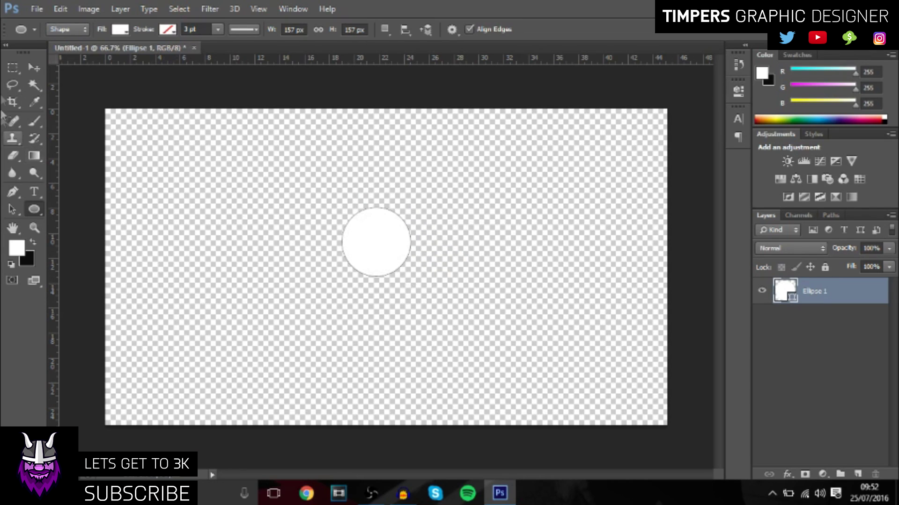
{"action": "left_click", "coordinate": [33, 69]}
{"action": "scroll", "coordinate": [462, 225], "scroll_direction": "up", "scroll_amount": 2}
{"action": "left_click_drag", "start_coordinate": [367, 249], "coordinate": [403, 262]}
{"action": "scroll", "coordinate": [403, 262], "scroll_direction": "down", "scroll_amount": 1}
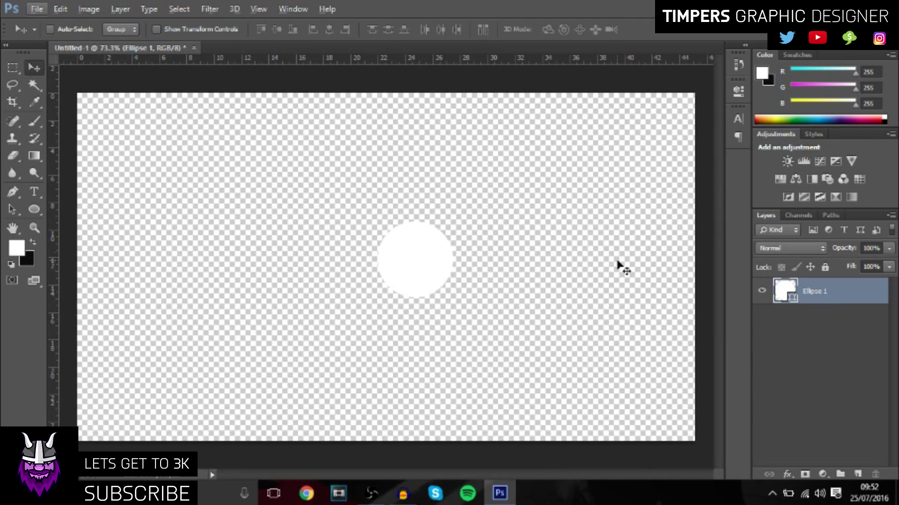
Give the Ellipse 1 layer a red #e40d0d Color Overlay layer style.
{"action": "double_click", "coordinate": [861, 295]}
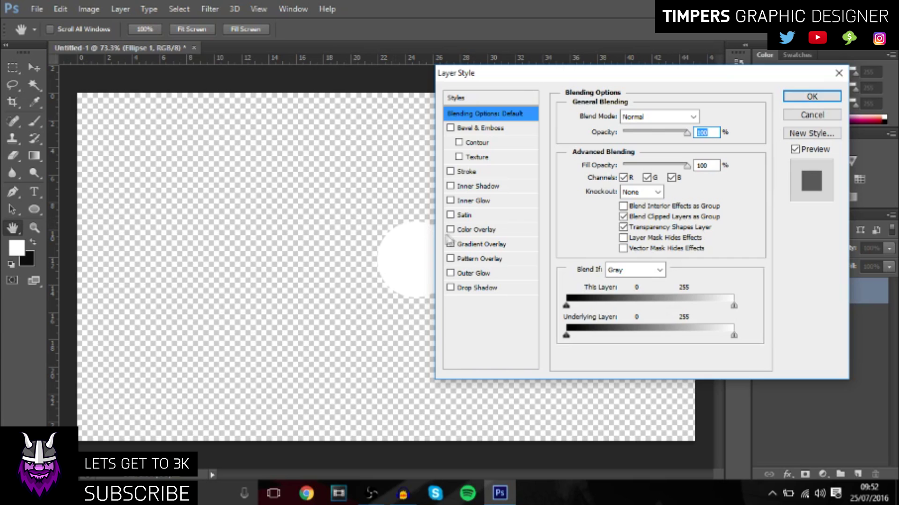
{"action": "left_click", "coordinate": [451, 230]}
{"action": "left_click", "coordinate": [470, 231]}
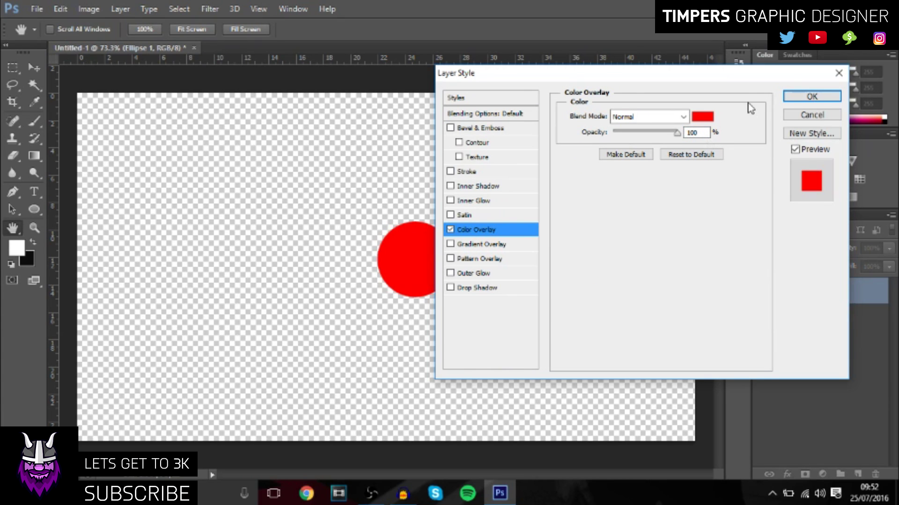
{"action": "left_click", "coordinate": [702, 117]}
{"action": "left_click", "coordinate": [628, 131]}
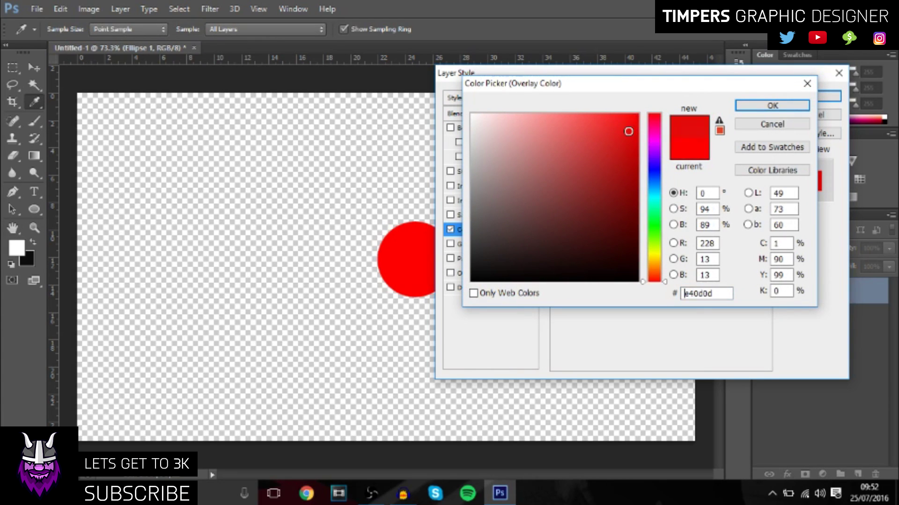
{"action": "left_click", "coordinate": [772, 106]}
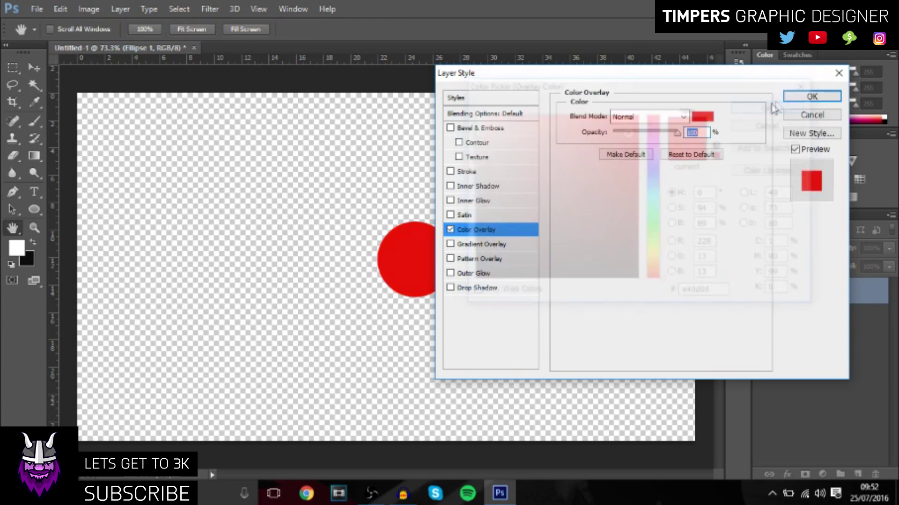
{"action": "left_click", "coordinate": [794, 97]}
{"action": "right_click", "coordinate": [834, 298]}
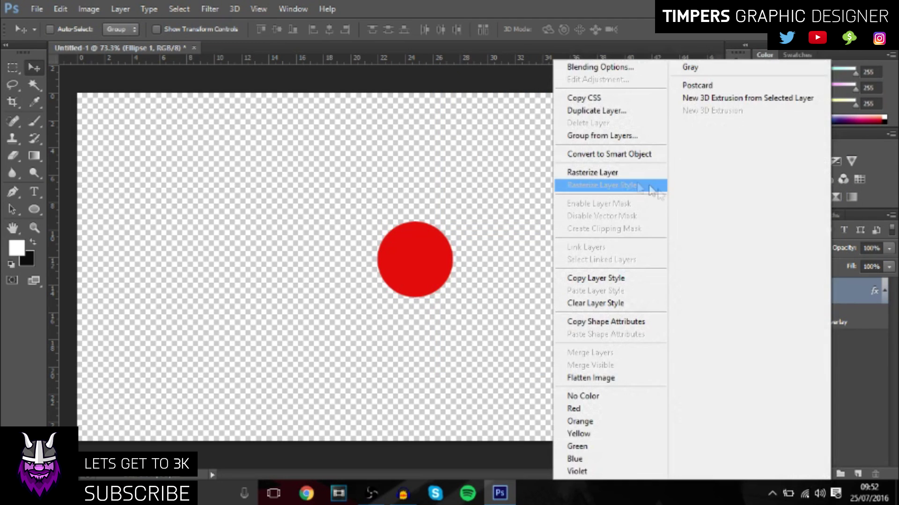
Rasterize the circle's layer style, then draw a 300×23 px bar extending left from the circle.
{"action": "left_click", "coordinate": [627, 186]}
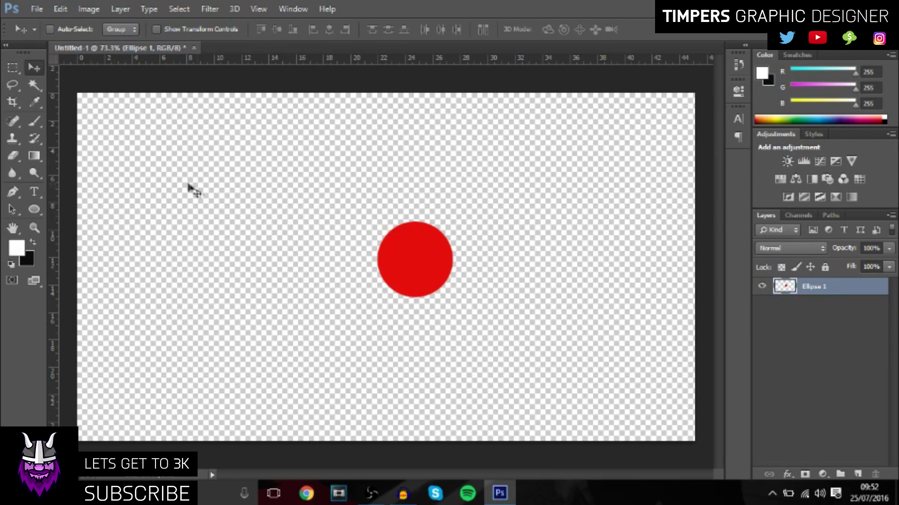
{"action": "left_click", "coordinate": [33, 211]}
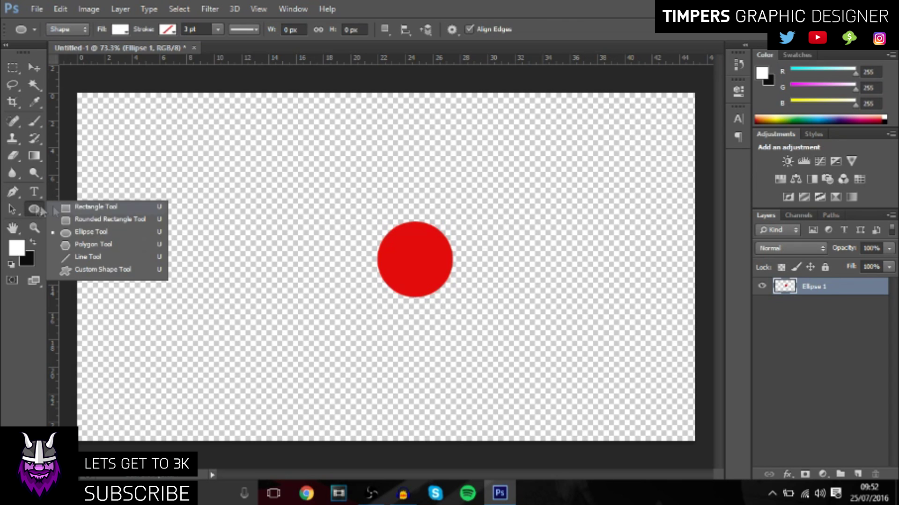
{"action": "left_click", "coordinate": [91, 207]}
{"action": "scroll", "coordinate": [383, 236], "scroll_direction": "up", "scroll_amount": 2}
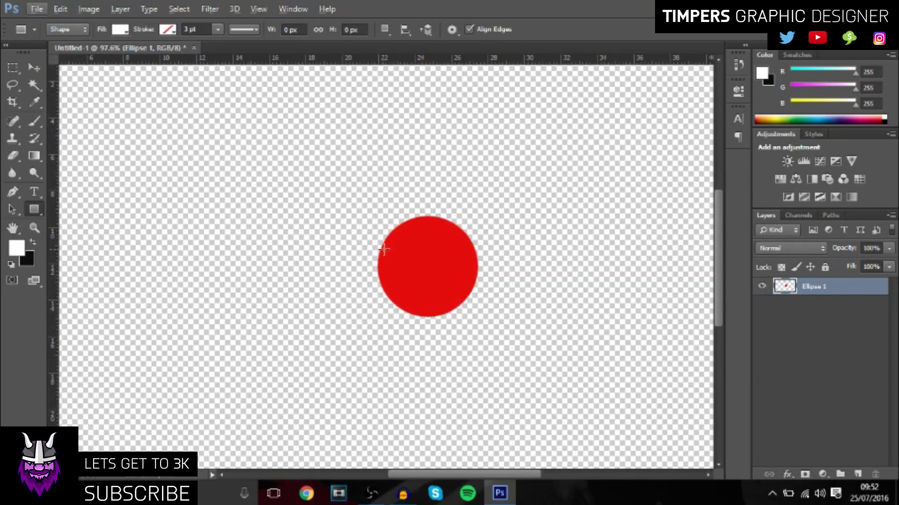
{"action": "left_click_drag", "start_coordinate": [398, 249], "coordinate": [206, 234]}
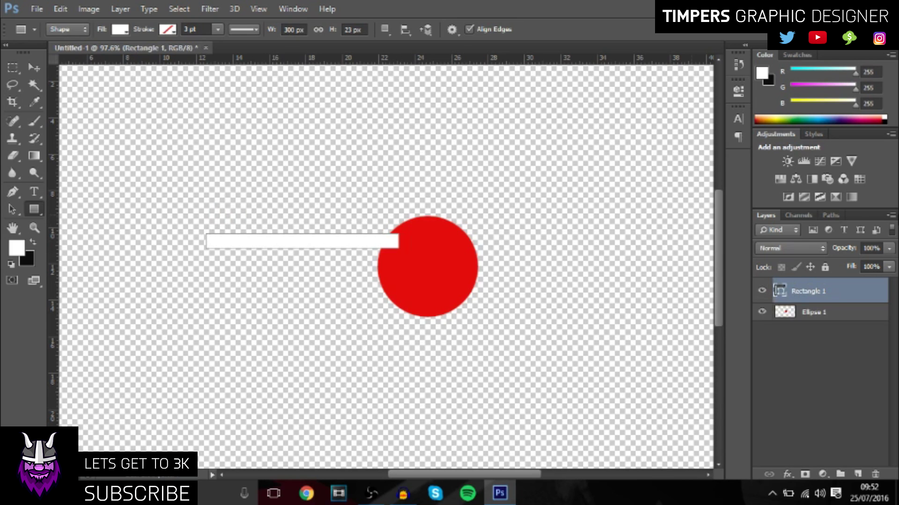
{"action": "scroll", "coordinate": [395, 238], "scroll_direction": "down", "scroll_amount": 3}
{"action": "scroll", "coordinate": [395, 238], "scroll_direction": "up", "scroll_amount": 2}
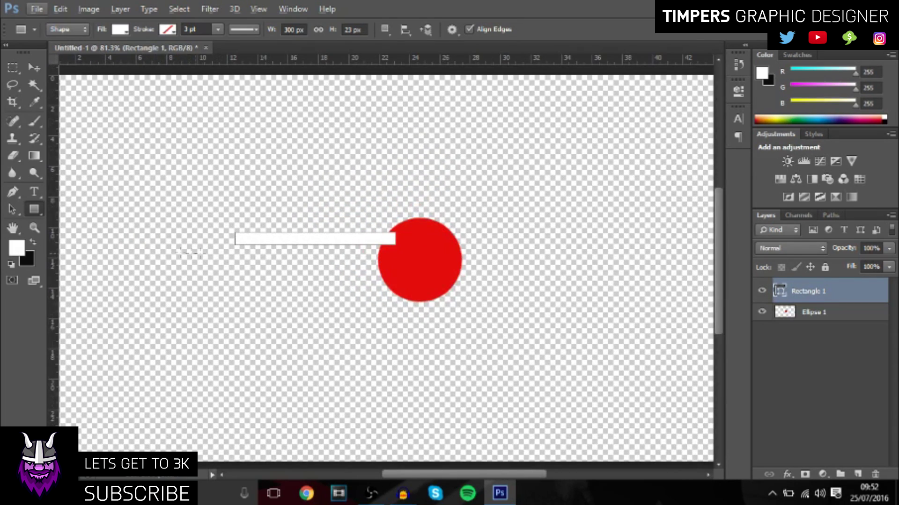
Colour Rectangle 1 with a Color Overlay sampled from the circle's red and rasterize the style.
{"action": "double_click", "coordinate": [841, 290]}
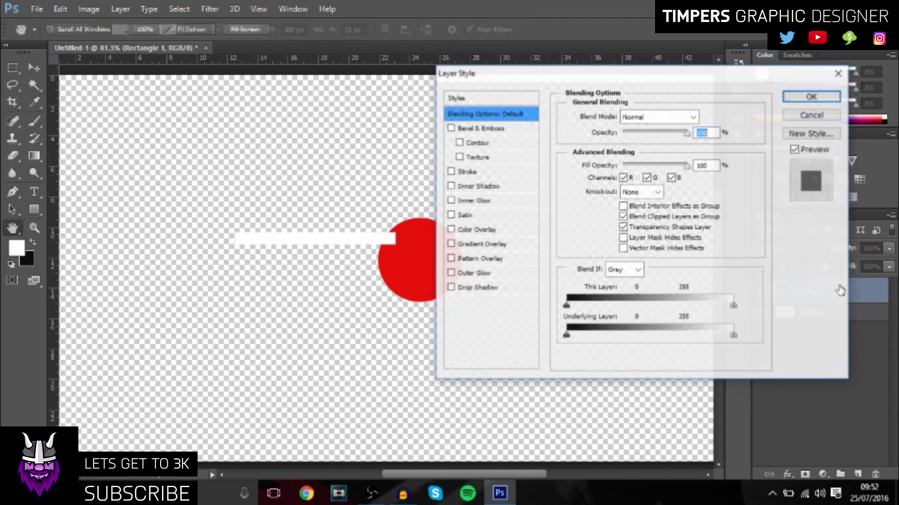
{"action": "left_click", "coordinate": [451, 229]}
{"action": "left_click", "coordinate": [476, 229]}
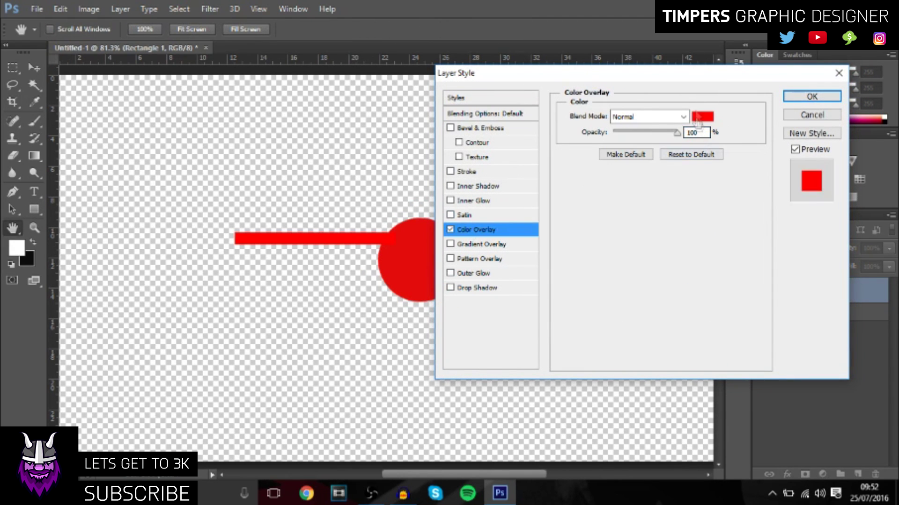
{"action": "left_click", "coordinate": [726, 117]}
{"action": "left_click", "coordinate": [393, 265]}
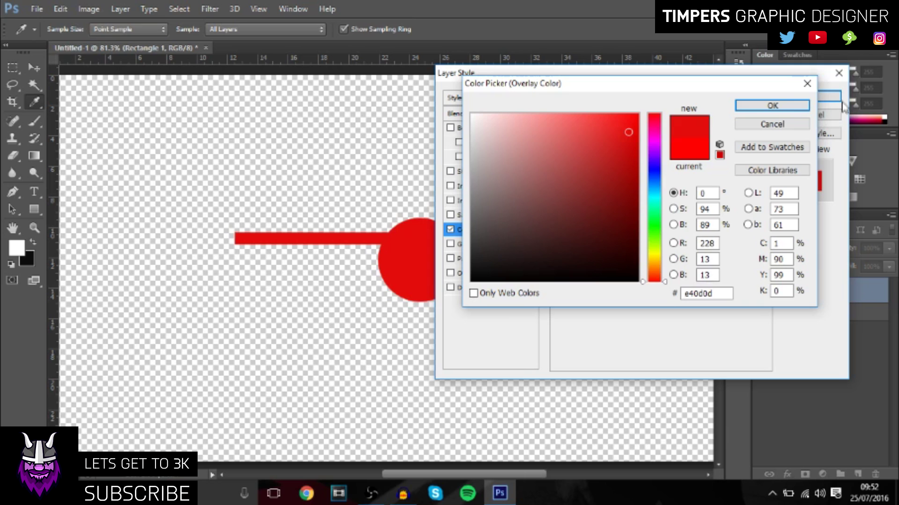
{"action": "left_click", "coordinate": [798, 104]}
{"action": "left_click", "coordinate": [809, 95]}
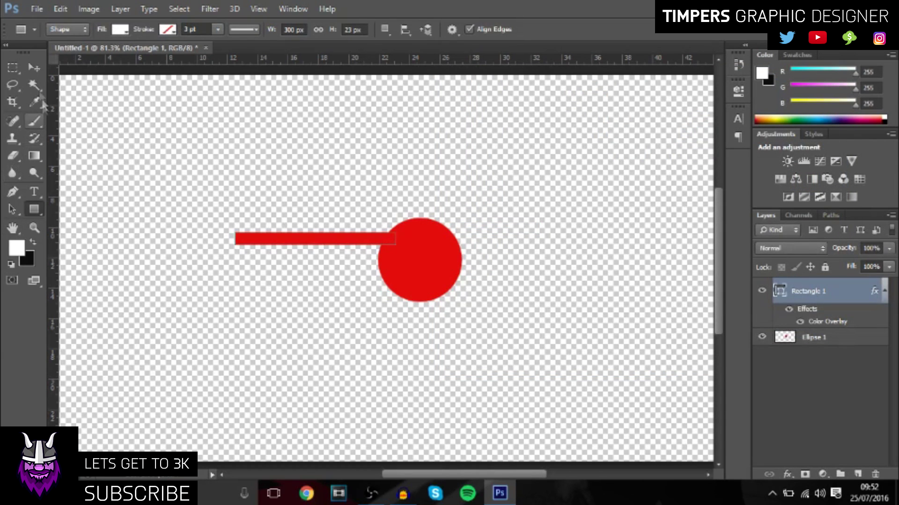
{"action": "key", "text": "v"}
{"action": "right_click", "coordinate": [843, 291]}
{"action": "left_click", "coordinate": [627, 186]}
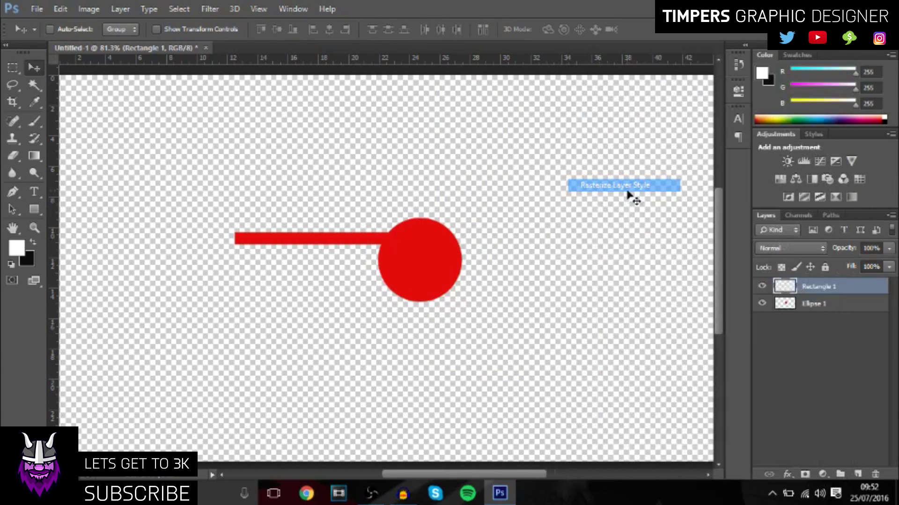
{"action": "scroll", "coordinate": [211, 199], "scroll_direction": "up", "scroll_amount": 1}
Draw a closed triangular Pen path over the red bar's left end.
{"action": "left_click", "coordinate": [13, 191]}
{"action": "scroll", "coordinate": [122, 224], "scroll_direction": "up", "scroll_amount": 2}
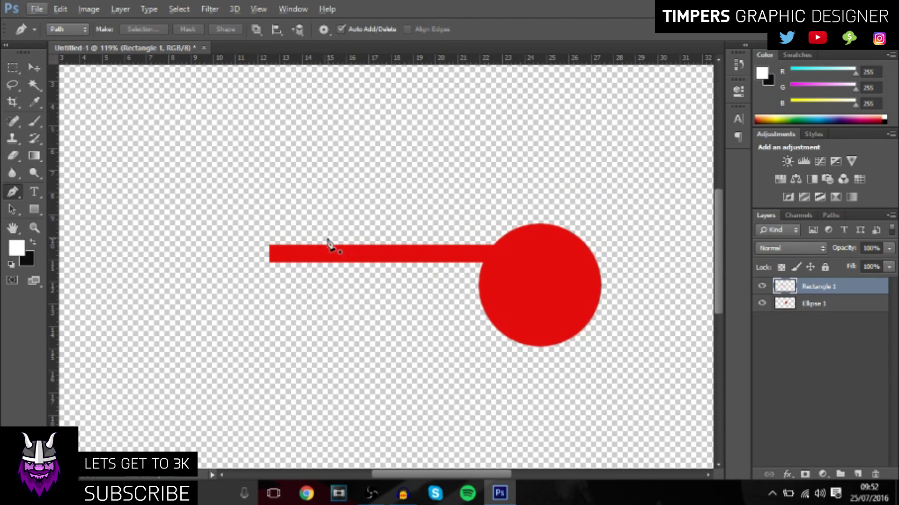
{"action": "left_click", "coordinate": [323, 238]}
{"action": "key", "text": "ctrl+z"}
{"action": "left_click", "coordinate": [311, 240]}
{"action": "left_click", "coordinate": [286, 271]}
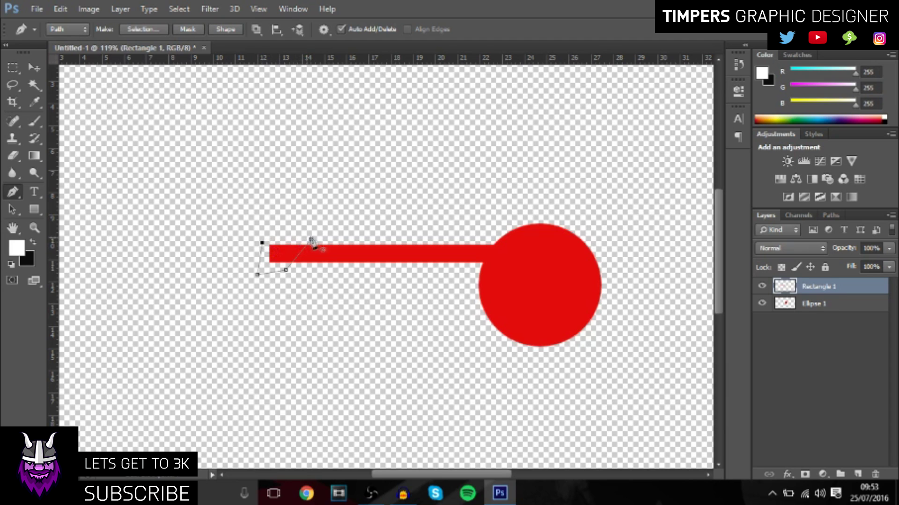
{"action": "left_click", "coordinate": [311, 240]}
Turn the path into a selection and delete it to slant the bar's left end.
{"action": "right_click", "coordinate": [327, 239]}
{"action": "left_click", "coordinate": [335, 237]}
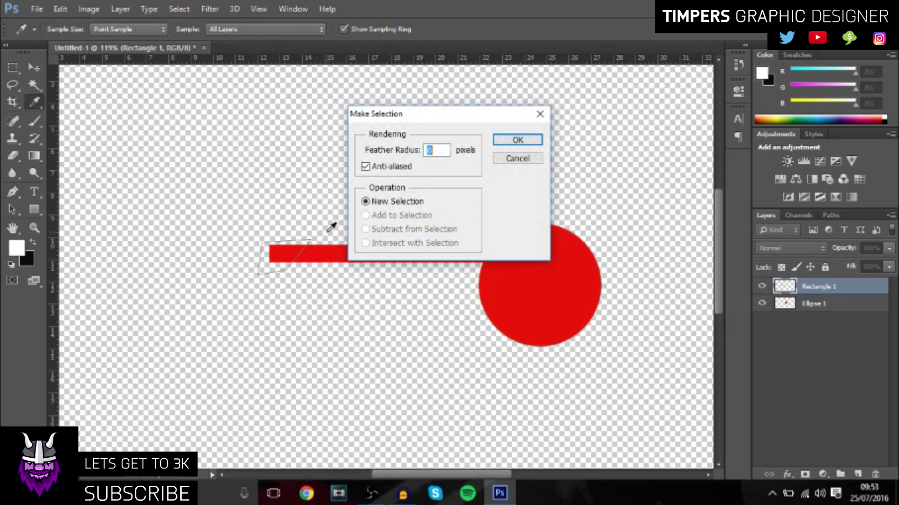
{"action": "key", "text": "Return"}
{"action": "key", "text": "Delete"}
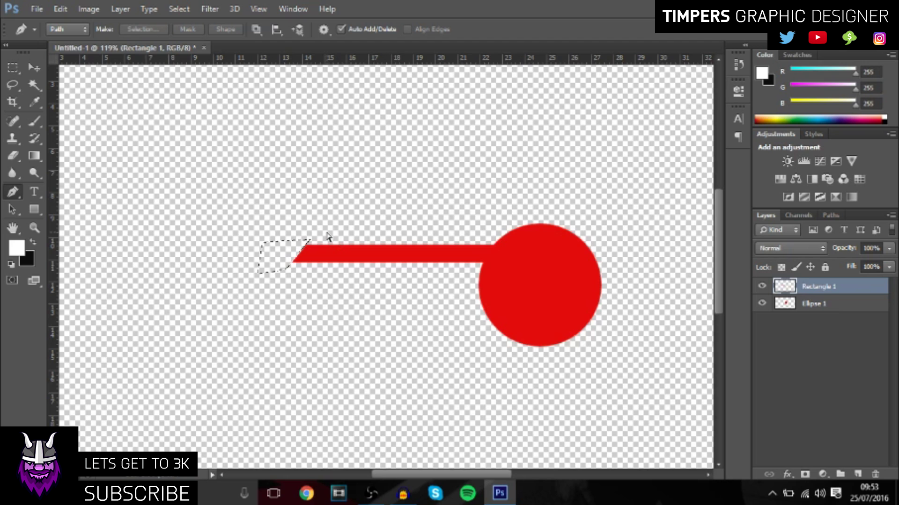
{"action": "scroll", "coordinate": [345, 267], "scroll_direction": "down", "scroll_amount": 3}
{"action": "scroll", "coordinate": [360, 269], "scroll_direction": "up", "scroll_amount": 3}
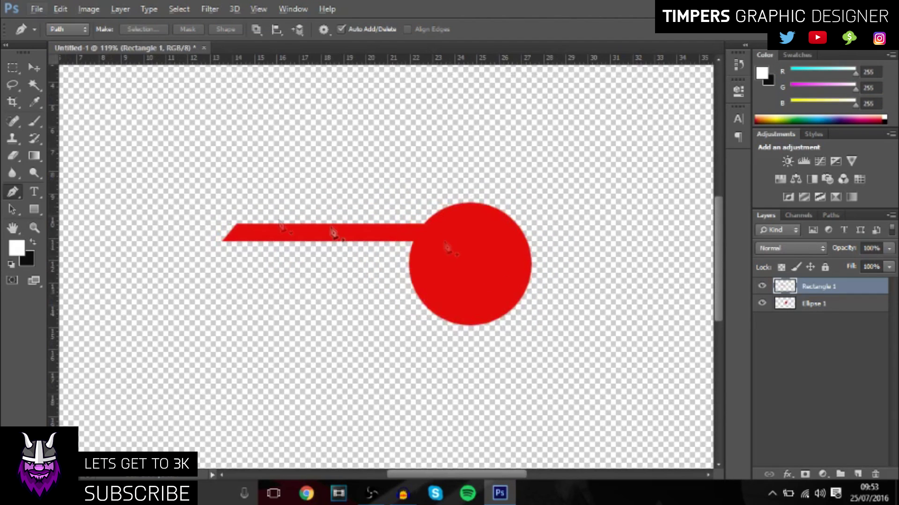
{"action": "left_click", "coordinate": [813, 305]}
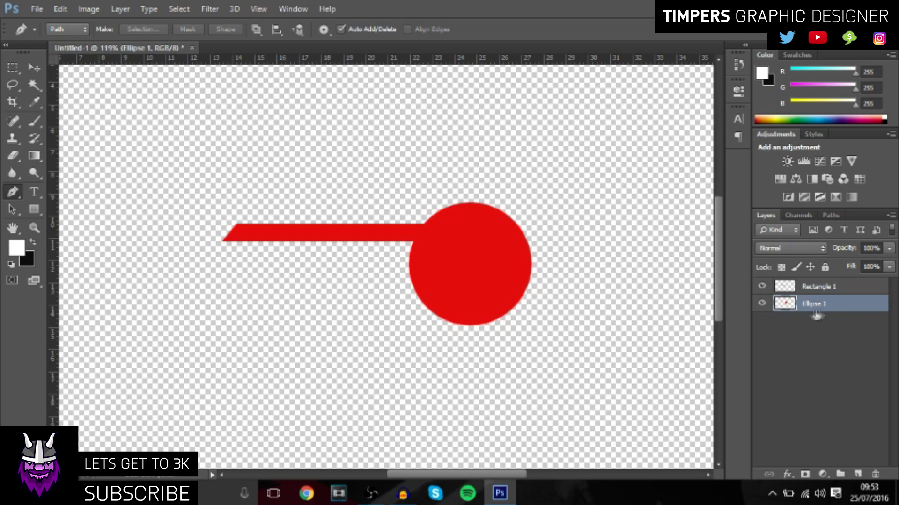
Draw a black rectangle bar beside the circle.
{"action": "left_click", "coordinate": [35, 209]}
{"action": "left_click", "coordinate": [34, 242]}
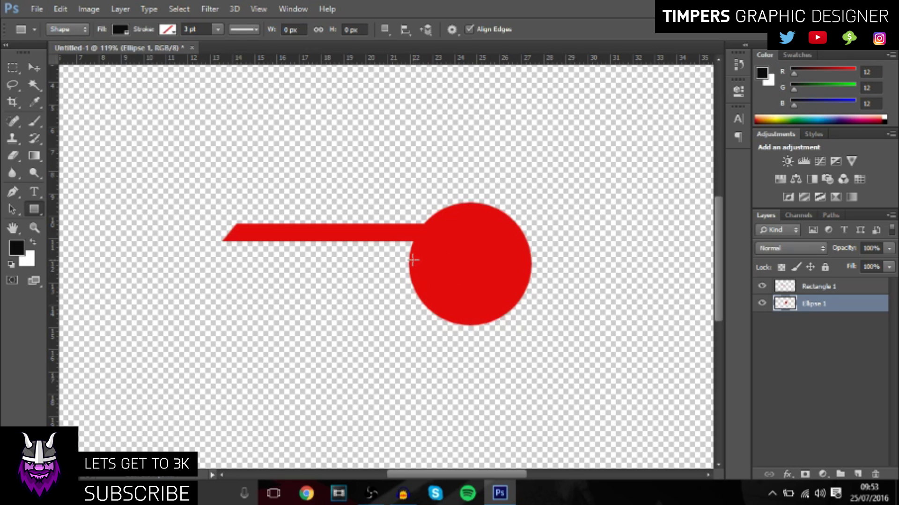
{"action": "left_click_drag", "start_coordinate": [413, 258], "coordinate": [272, 241]}
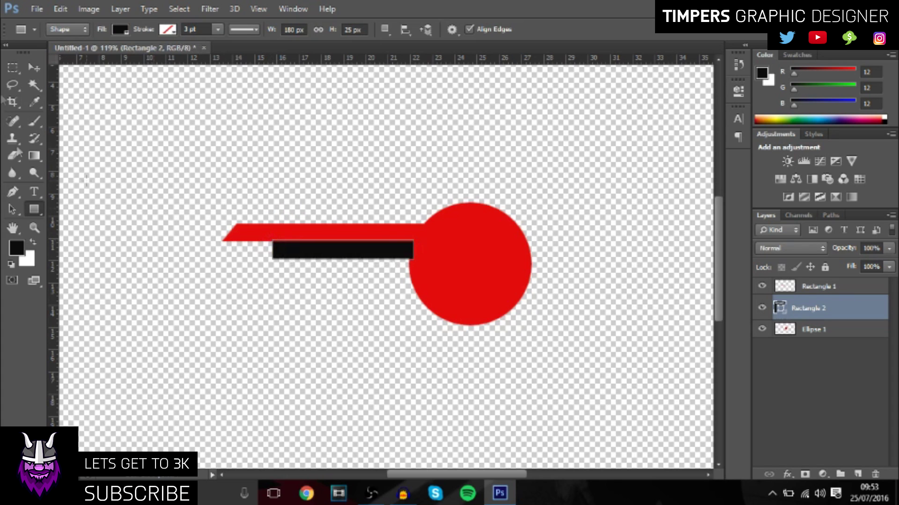
Rasterize the Rectangle 2 layer and move it beneath Ellipse 1 in the layer stack.
{"action": "right_click", "coordinate": [816, 308]}
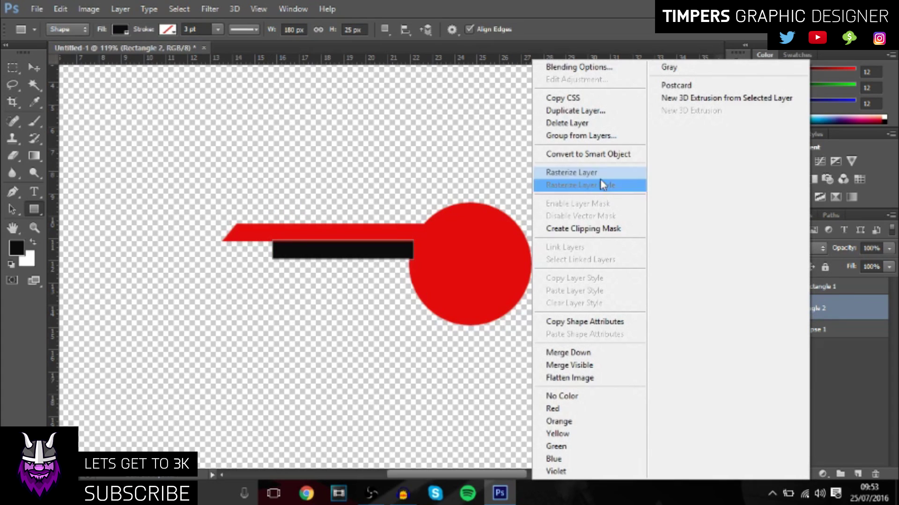
{"action": "left_click", "coordinate": [585, 182]}
{"action": "left_click", "coordinate": [34, 68]}
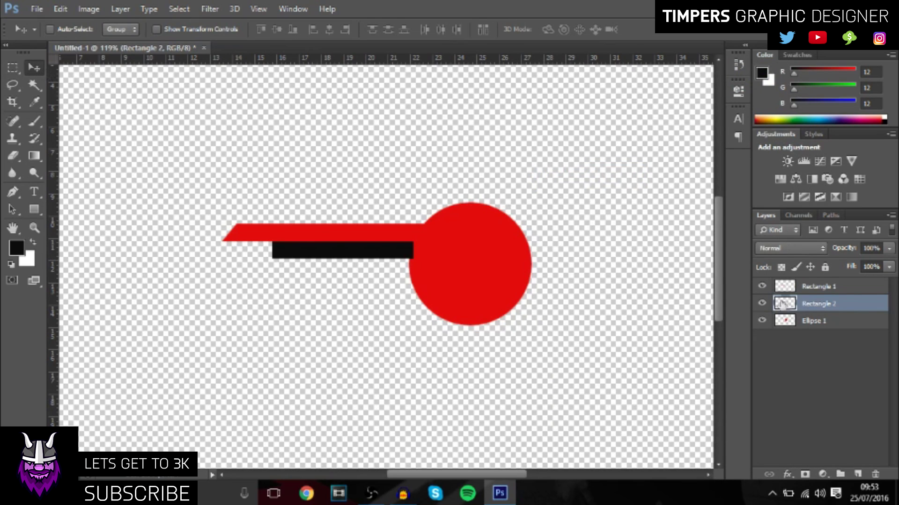
{"action": "left_click_drag", "start_coordinate": [824, 305], "coordinate": [833, 328]}
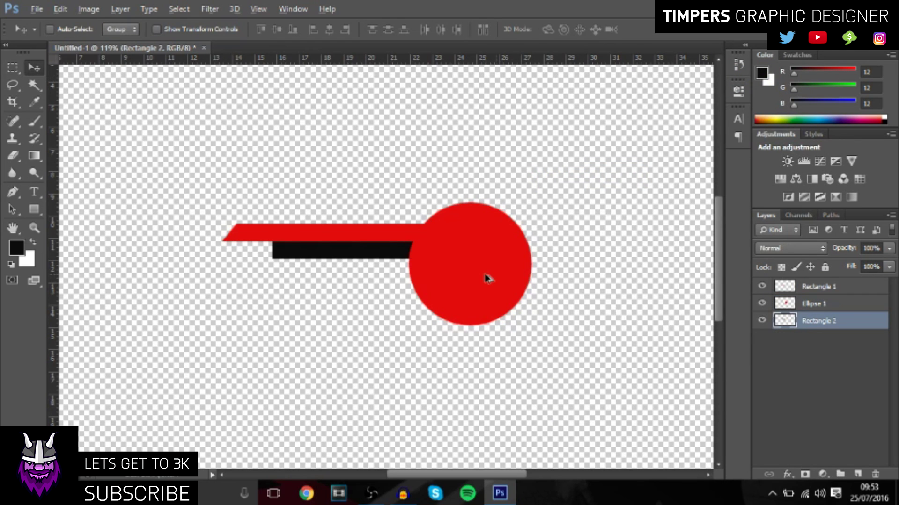
{"action": "scroll", "coordinate": [487, 278], "scroll_direction": "down", "scroll_amount": 3}
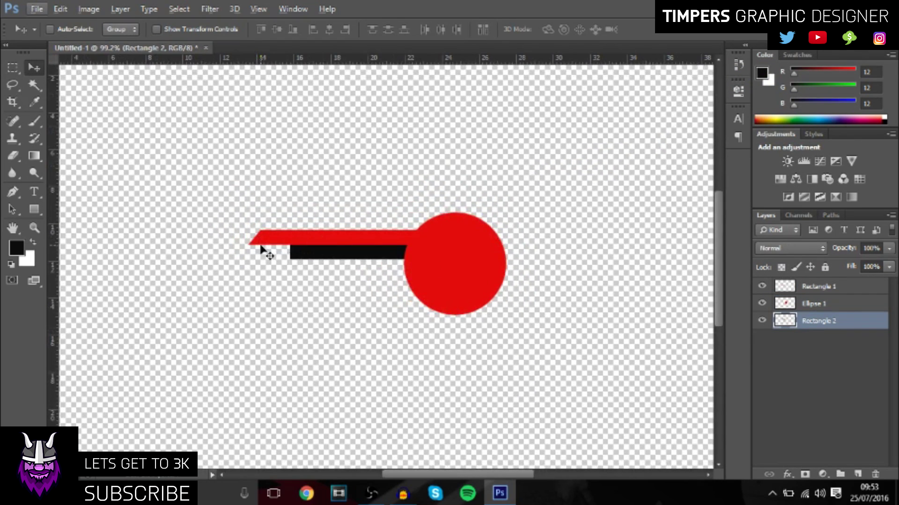
{"action": "scroll", "coordinate": [356, 235], "scroll_direction": "up", "scroll_amount": 1}
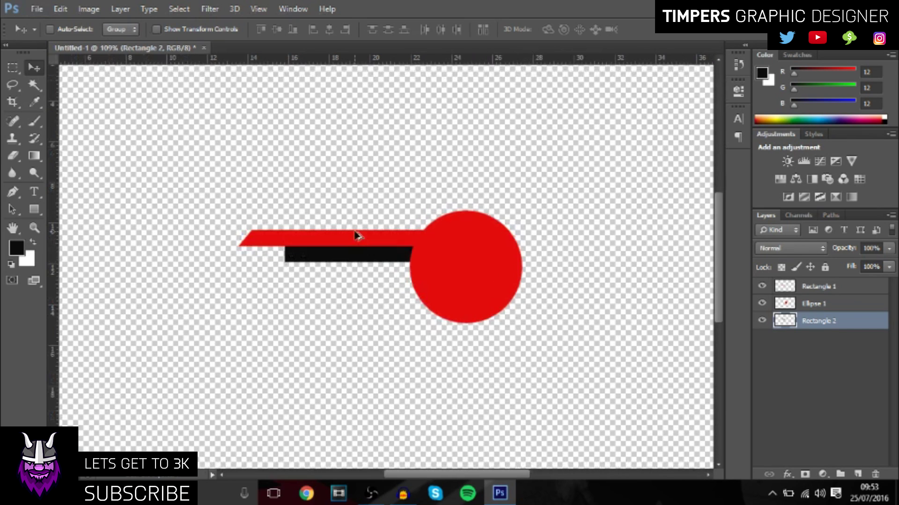
{"action": "scroll", "coordinate": [374, 248], "scroll_direction": "up", "scroll_amount": 2}
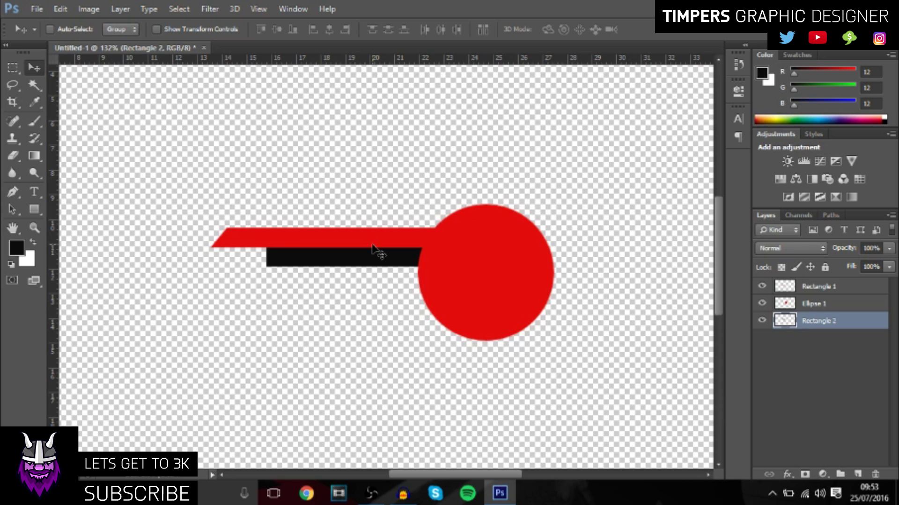
{"action": "scroll", "coordinate": [374, 249], "scroll_direction": "down", "scroll_amount": 5}
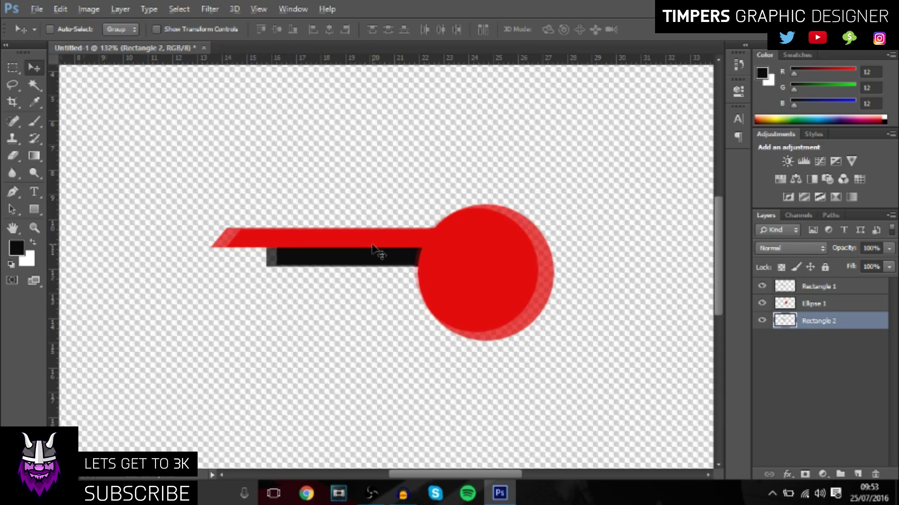
{"action": "scroll", "coordinate": [288, 220], "scroll_direction": "up", "scroll_amount": 2}
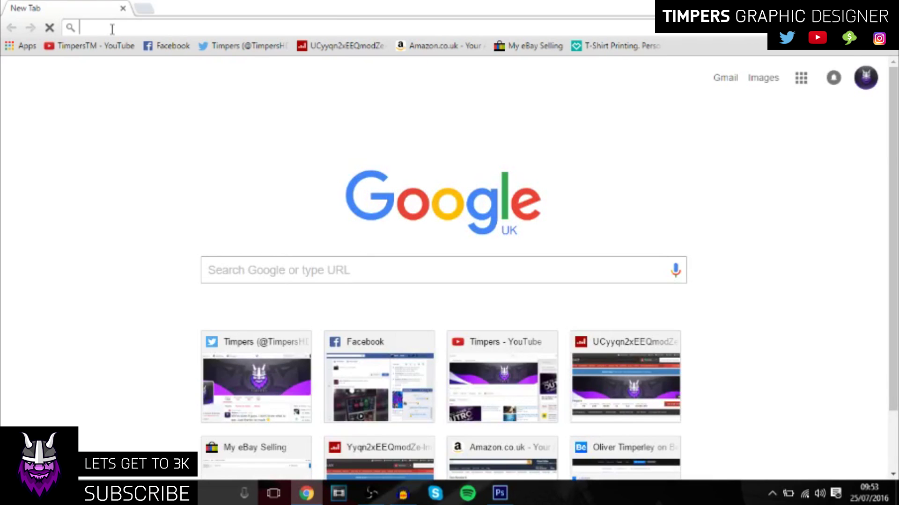
Search Google Images for 'youtube logo.png' and preview the red YouTube logo.
{"action": "type", "text": "youtube logo"}
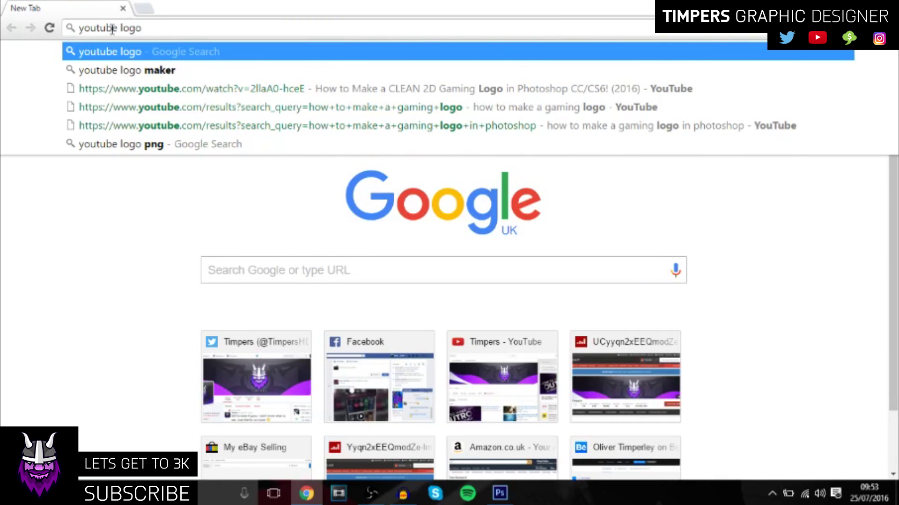
{"action": "type", "text": ".png"}
{"action": "key", "text": "Return"}
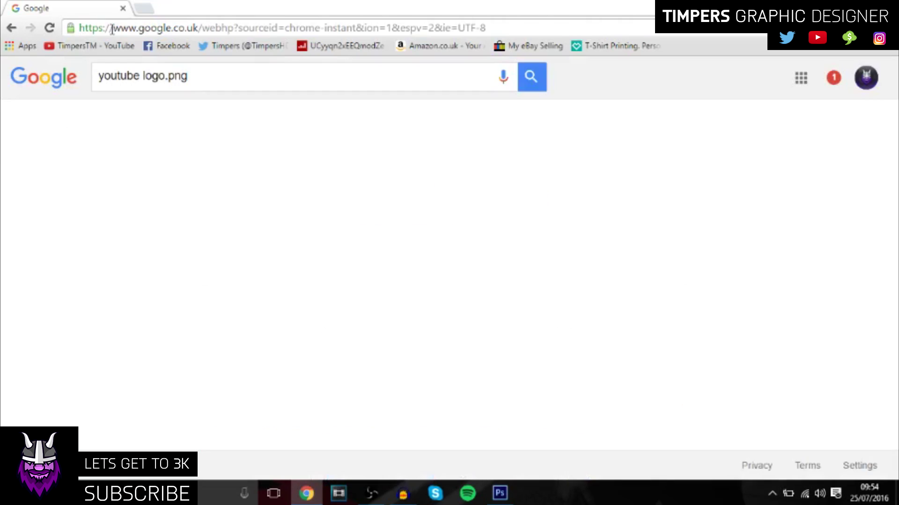
{"action": "left_click", "coordinate": [137, 119]}
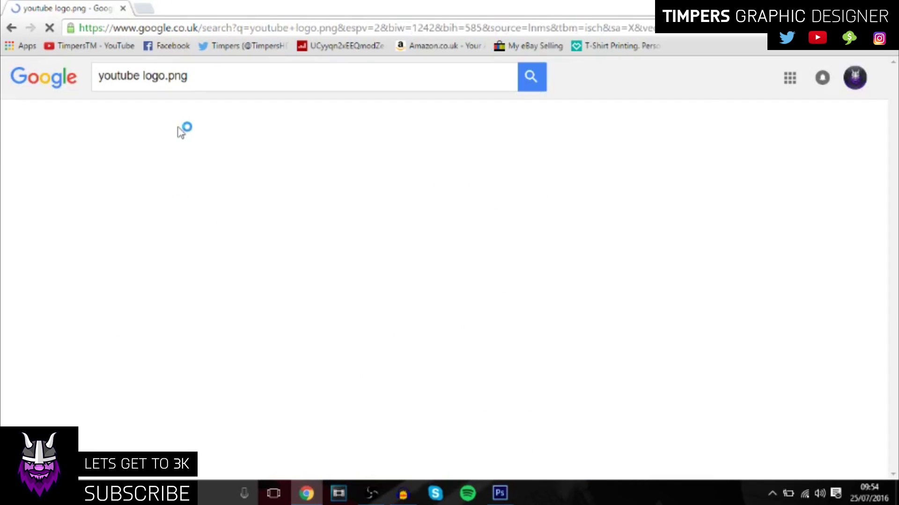
{"action": "left_click", "coordinate": [262, 201]}
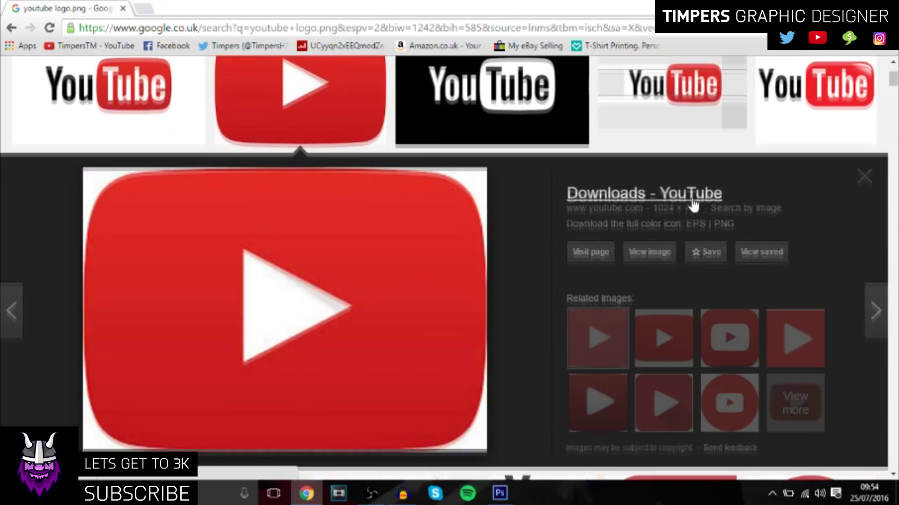
Save the logo as the PNG YouTube-icon-full_color and return to Photoshop.
{"action": "right_click", "coordinate": [324, 263]}
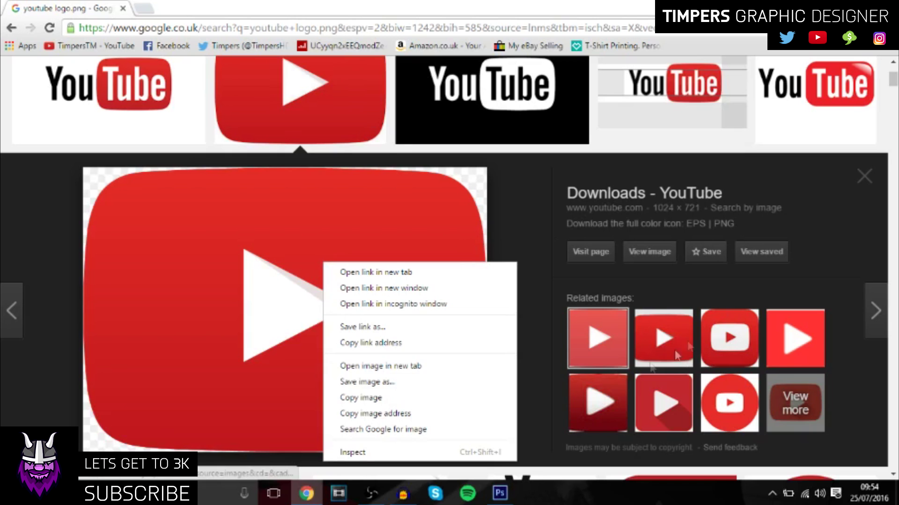
{"action": "left_click", "coordinate": [441, 391]}
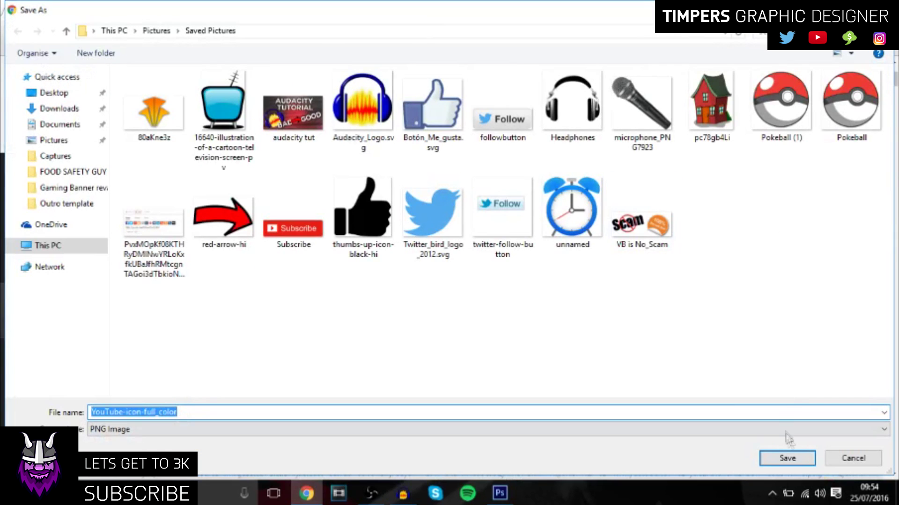
{"action": "left_click", "coordinate": [791, 458]}
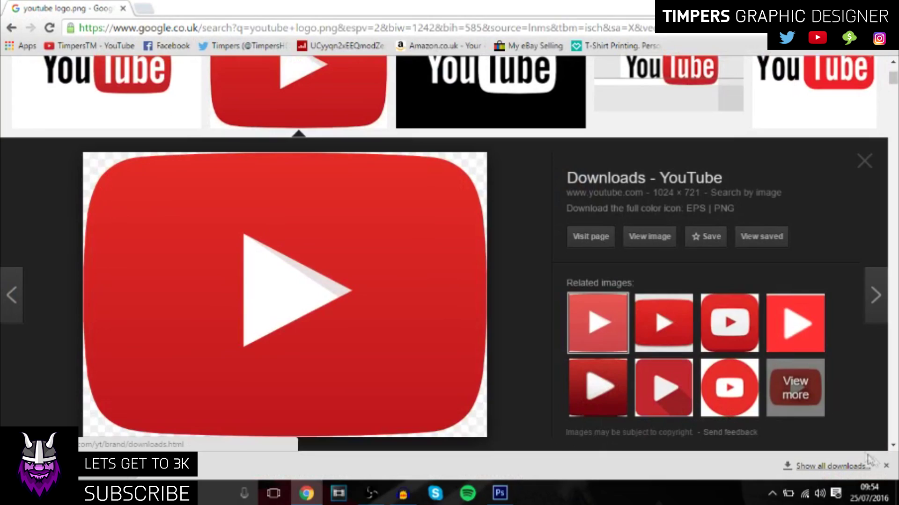
{"action": "left_click", "coordinate": [886, 466]}
{"action": "left_click", "coordinate": [865, 178]}
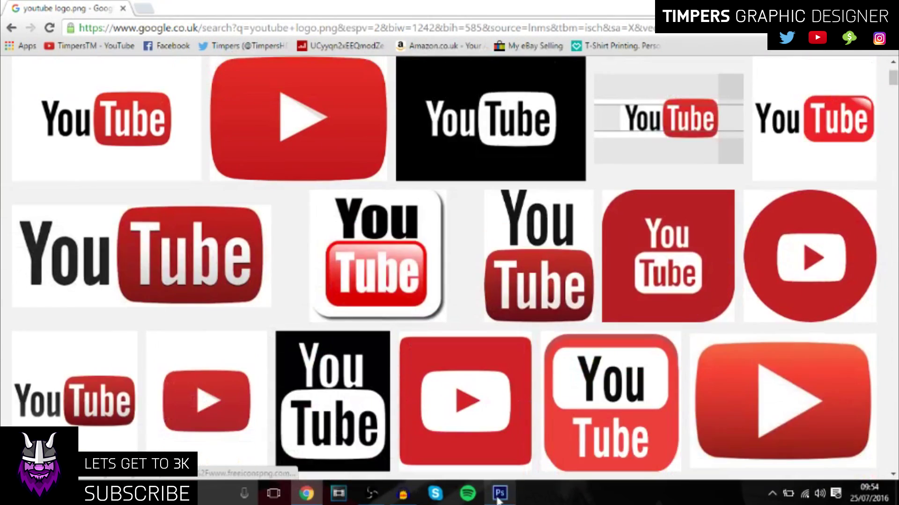
{"action": "left_click", "coordinate": [499, 497]}
Place the saved YouTube icon from Pictures > Saved Pictures into the document.
{"action": "left_click", "coordinate": [61, 9]}
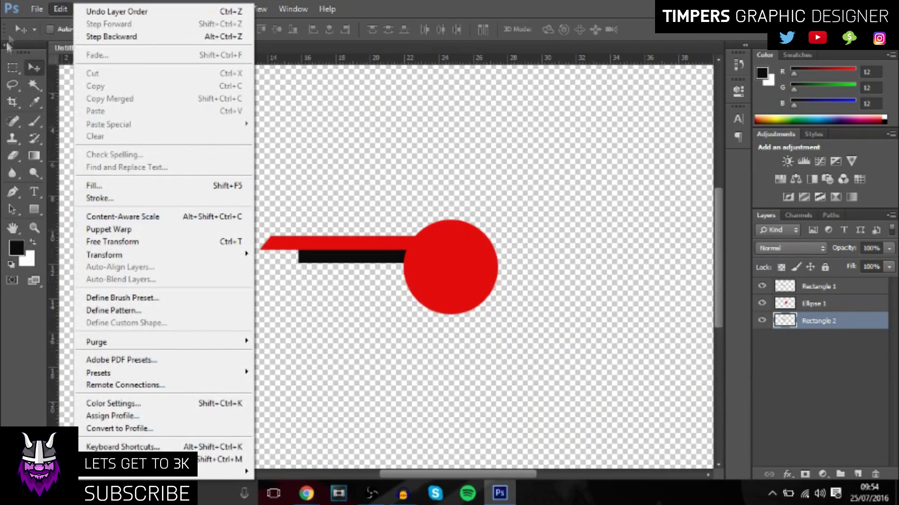
{"action": "mouse_move", "coordinate": [36, 9]}
{"action": "left_click", "coordinate": [57, 222]}
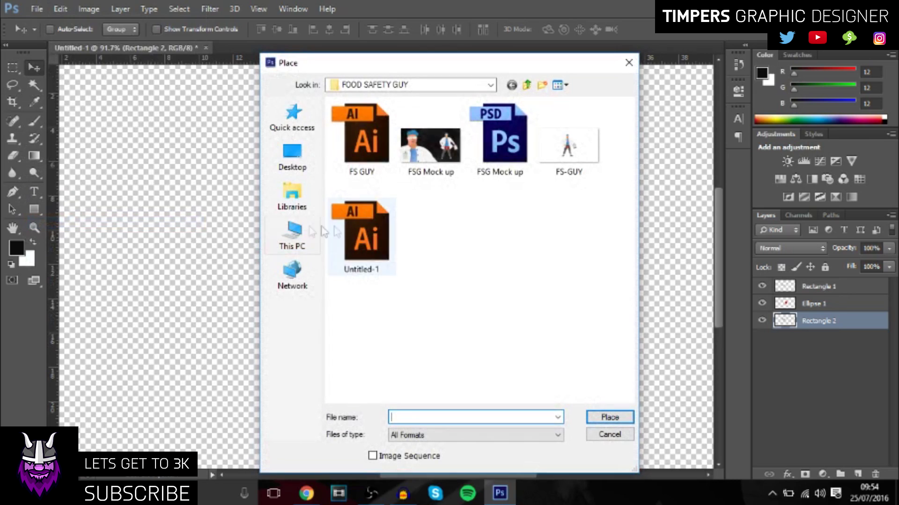
{"action": "left_click", "coordinate": [292, 197]}
{"action": "double_click", "coordinate": [374, 184]}
{"action": "scroll", "coordinate": [465, 228], "scroll_direction": "down", "scroll_amount": 5}
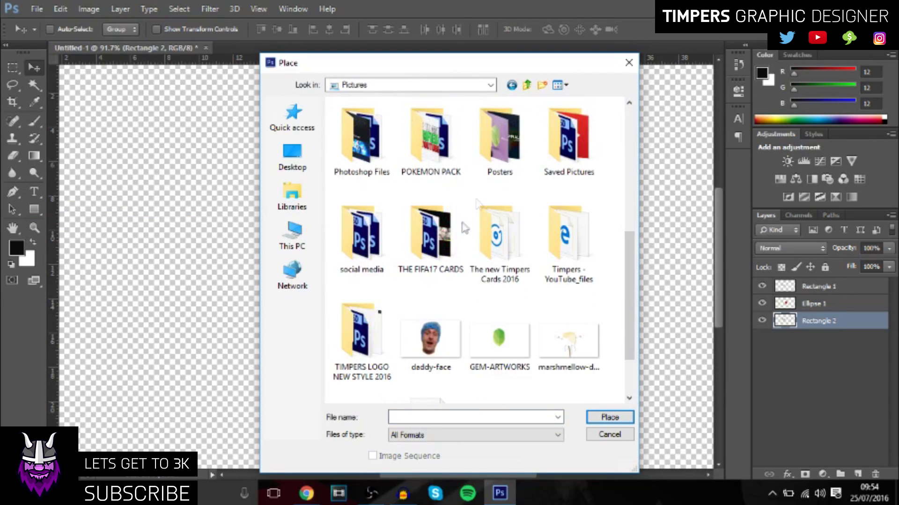
{"action": "double_click", "coordinate": [576, 142]}
{"action": "scroll", "coordinate": [514, 211], "scroll_direction": "down", "scroll_amount": 5}
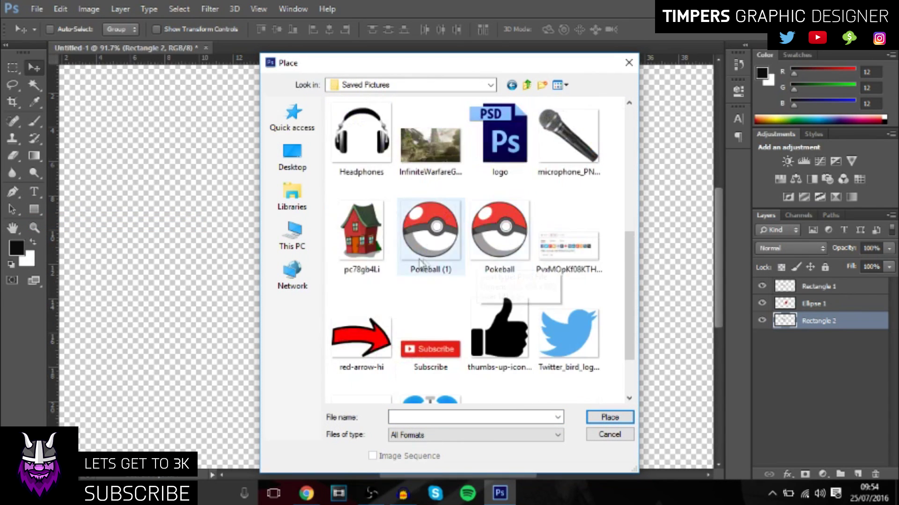
{"action": "scroll", "coordinate": [422, 262], "scroll_direction": "down", "scroll_amount": 3}
{"action": "double_click", "coordinate": [568, 361]}
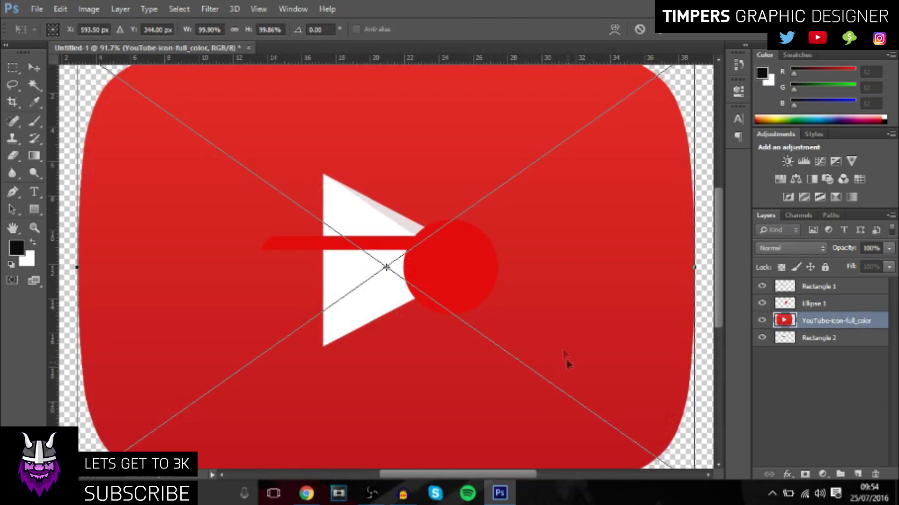
{"action": "scroll", "coordinate": [514, 295], "scroll_direction": "down", "scroll_amount": 3}
{"action": "key", "text": "alt+space"}
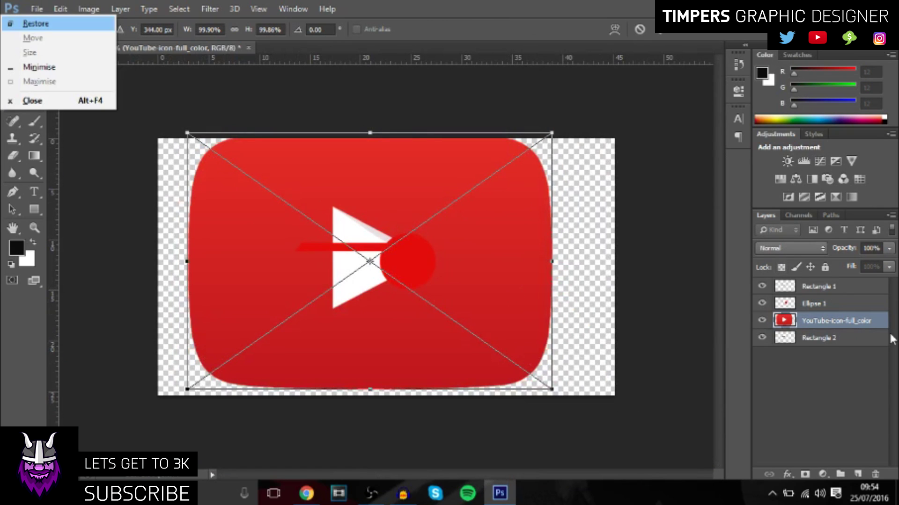
{"action": "key", "text": "Escape"}
{"action": "key", "text": "Return"}
Rasterize the YouTube icon layer and move it to the top of the layer stack.
{"action": "right_click", "coordinate": [539, 208]}
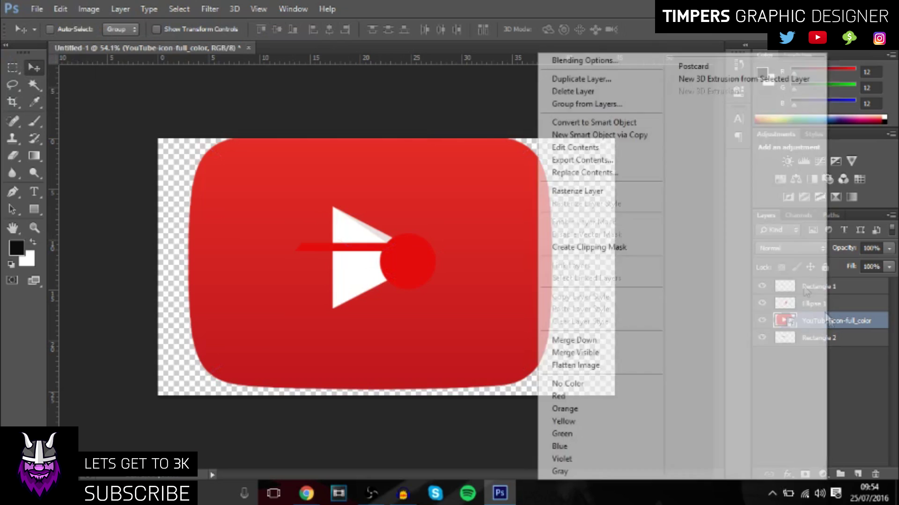
{"action": "left_click", "coordinate": [624, 190]}
{"action": "key", "text": "ctrl+t"}
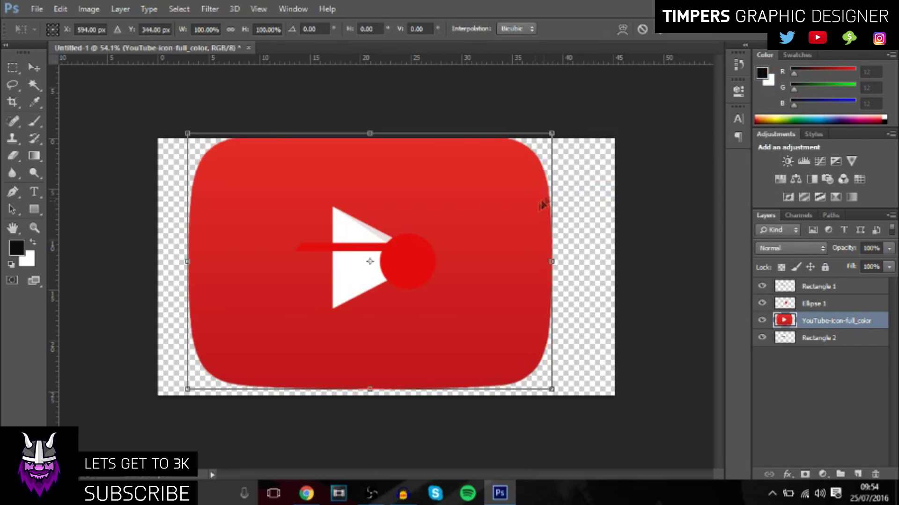
{"action": "key", "text": "Return"}
{"action": "left_click_drag", "start_coordinate": [839, 327], "coordinate": [833, 284]}
{"action": "scroll", "coordinate": [373, 260], "scroll_direction": "up", "scroll_amount": 2}
Magic Wand the icon's white play triangle, delete it and deselect.
{"action": "key", "text": "w"}
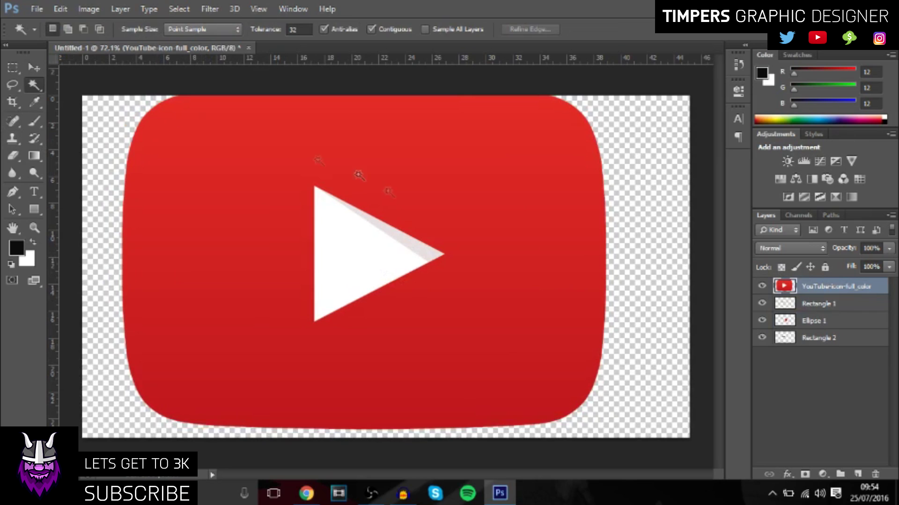
{"action": "left_click", "coordinate": [376, 263]}
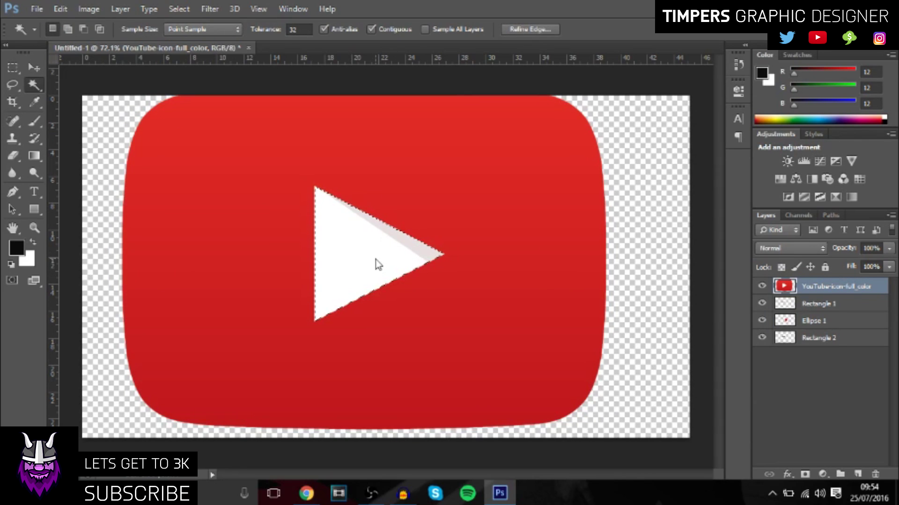
{"action": "key", "text": "Delete"}
{"action": "key", "text": "ctrl+d"}
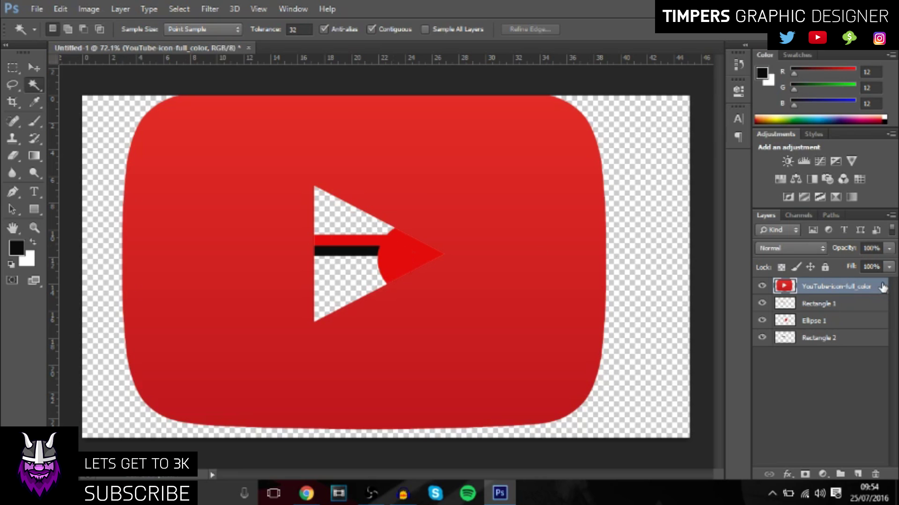
{"action": "key", "text": "space"}
Give the YouTube logo a white ffffff Color Overlay and rasterize the layer style.
{"action": "left_click", "coordinate": [458, 229]}
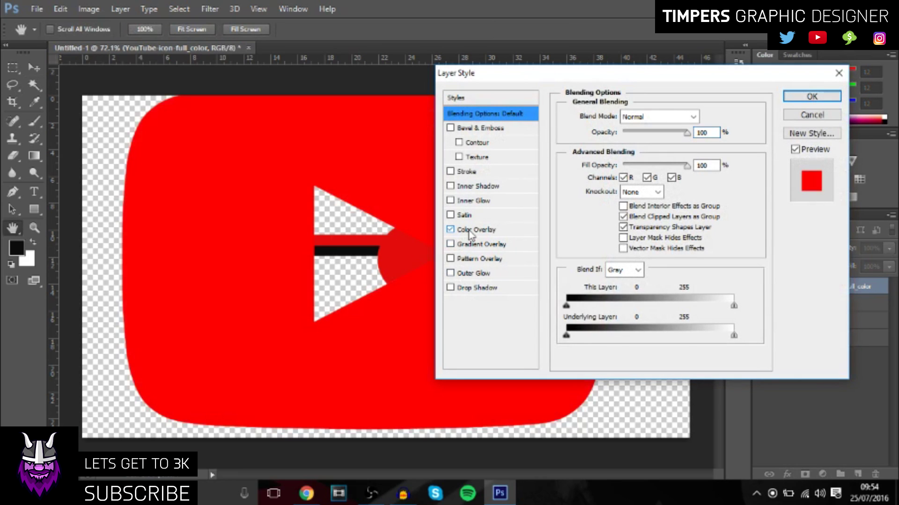
{"action": "left_click", "coordinate": [702, 116]}
{"action": "type", "text": "ffffff"}
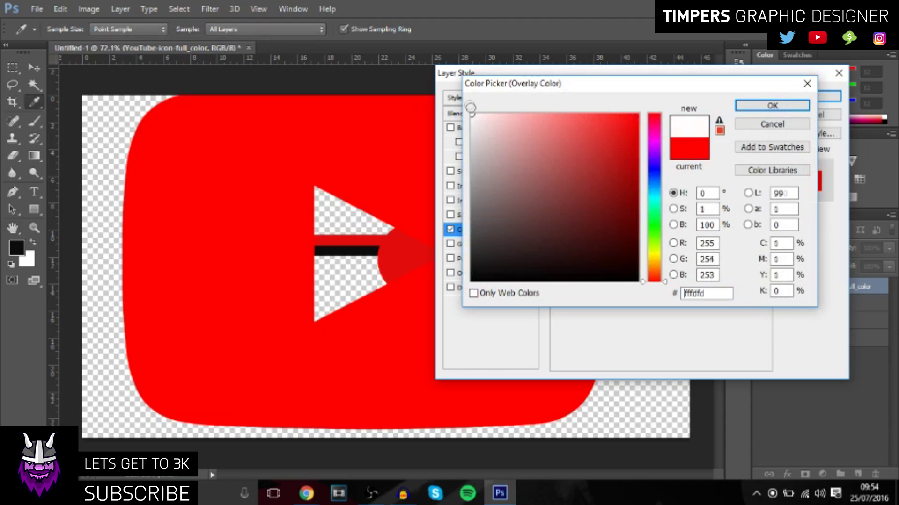
{"action": "left_click", "coordinate": [749, 106]}
{"action": "left_click", "coordinate": [826, 95]}
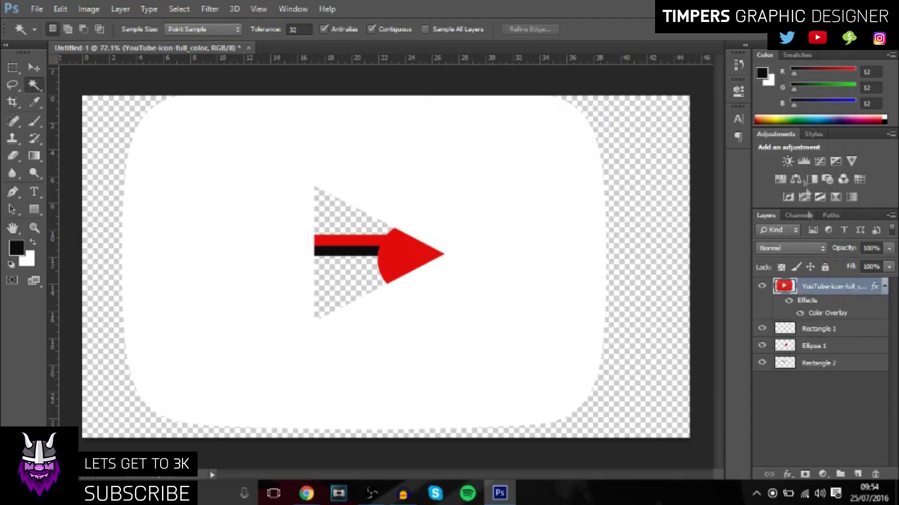
{"action": "right_click", "coordinate": [823, 285]}
{"action": "left_click", "coordinate": [624, 186]}
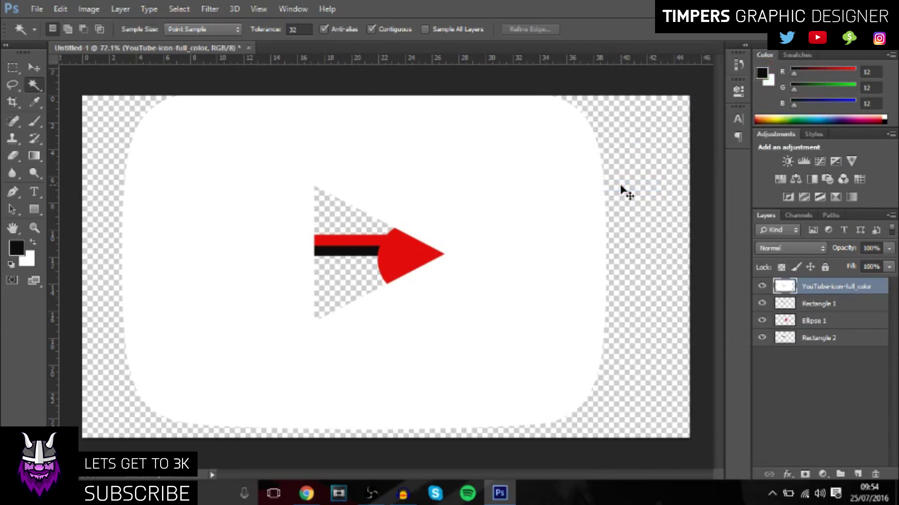
Scale the logo down to sit inside the red circle, then fit the canvas in view.
{"action": "key", "text": "ctrl+t"}
{"action": "left_click_drag", "start_coordinate": [606, 88], "coordinate": [458, 265]}
{"action": "scroll", "coordinate": [361, 257], "scroll_direction": "up", "scroll_amount": 3}
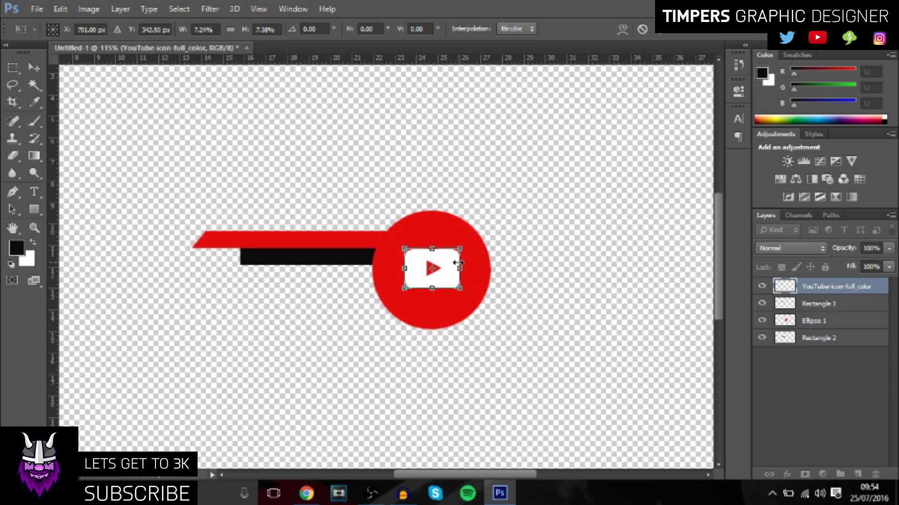
{"action": "key", "text": "Return"}
{"action": "key", "text": "w"}
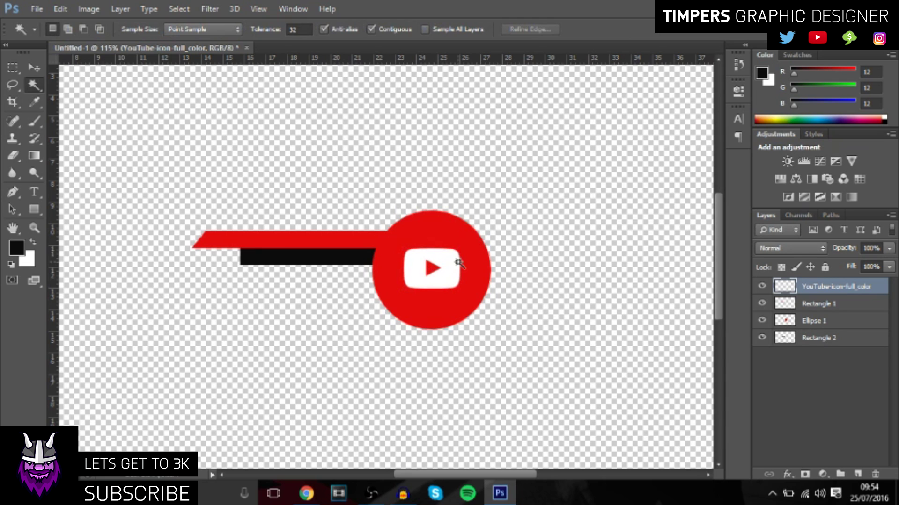
{"action": "scroll", "coordinate": [458, 259], "scroll_direction": "down", "scroll_amount": 3}
{"action": "key", "text": "v"}
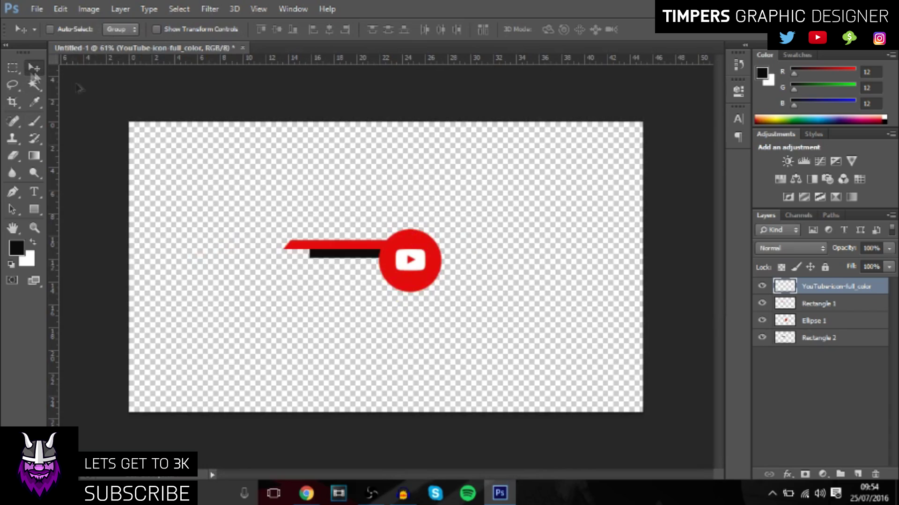
{"action": "key", "text": "ctrl+0"}
{"action": "scroll", "coordinate": [367, 259], "scroll_direction": "up", "scroll_amount": 3}
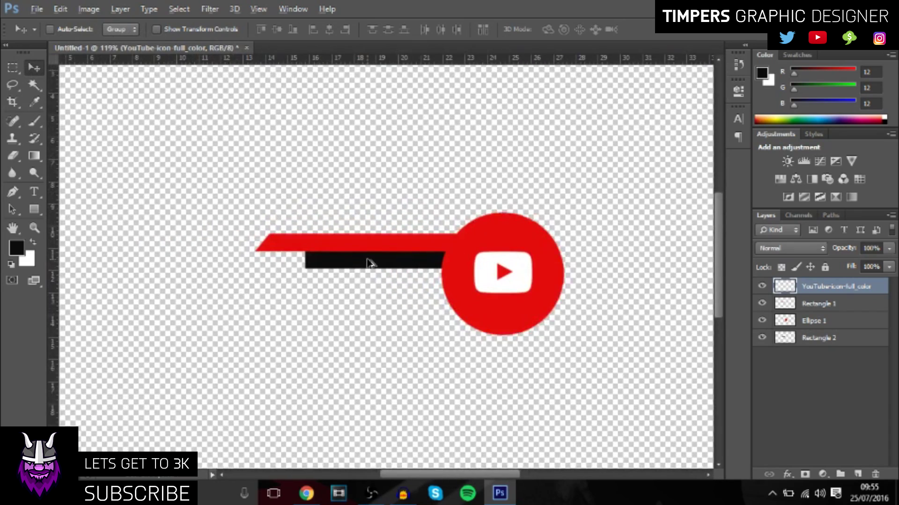
{"action": "scroll", "coordinate": [388, 250], "scroll_direction": "up", "scroll_amount": 2}
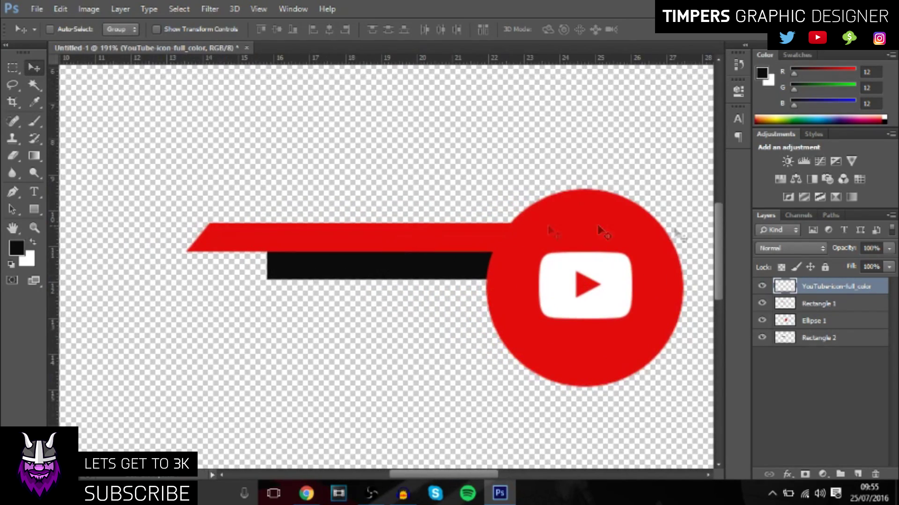
Add a text layer reading 'BE SURE TO SUBSCRIBE' near the black bar.
{"action": "left_click", "coordinate": [34, 191]}
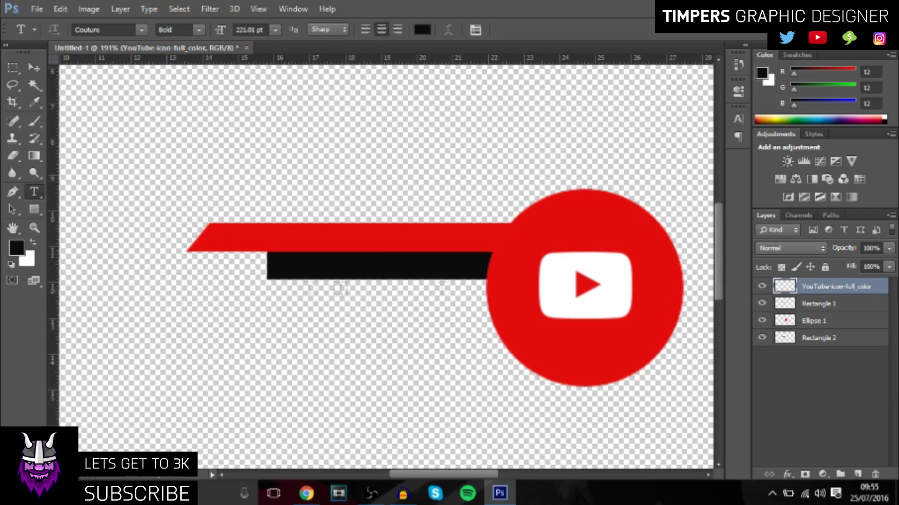
{"action": "left_click", "coordinate": [301, 266]}
{"action": "scroll", "coordinate": [271, 233], "scroll_direction": "down", "scroll_amount": 2}
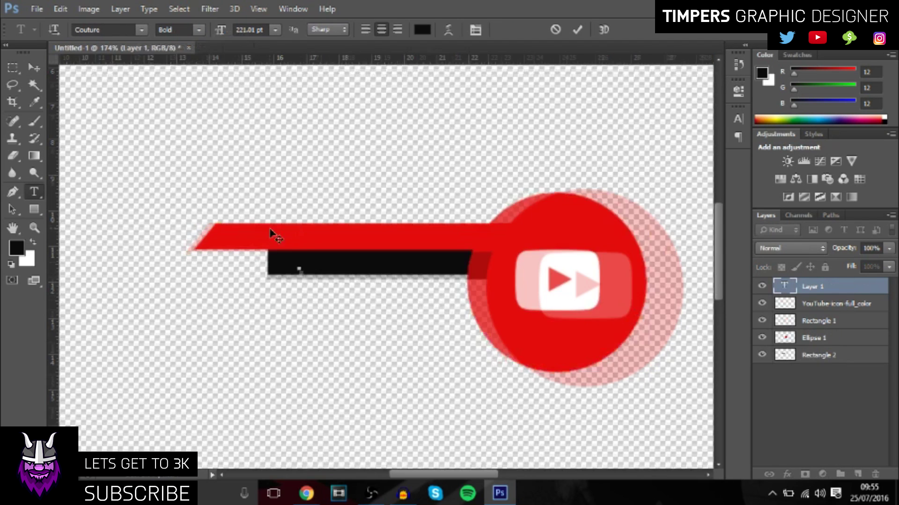
{"action": "scroll", "coordinate": [270, 231], "scroll_direction": "down", "scroll_amount": 2}
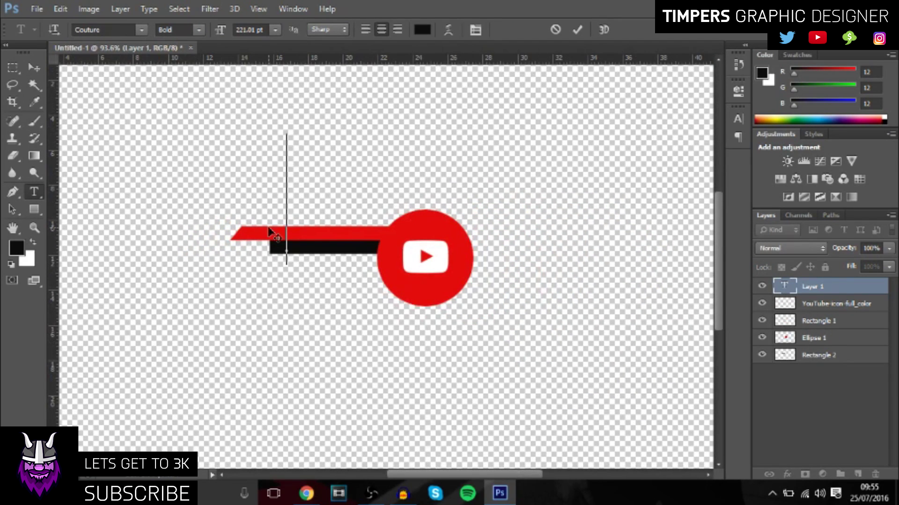
{"action": "type", "text": "E"}
{"action": "key", "text": "BackSpace"}
{"action": "type", "text": "BE "}
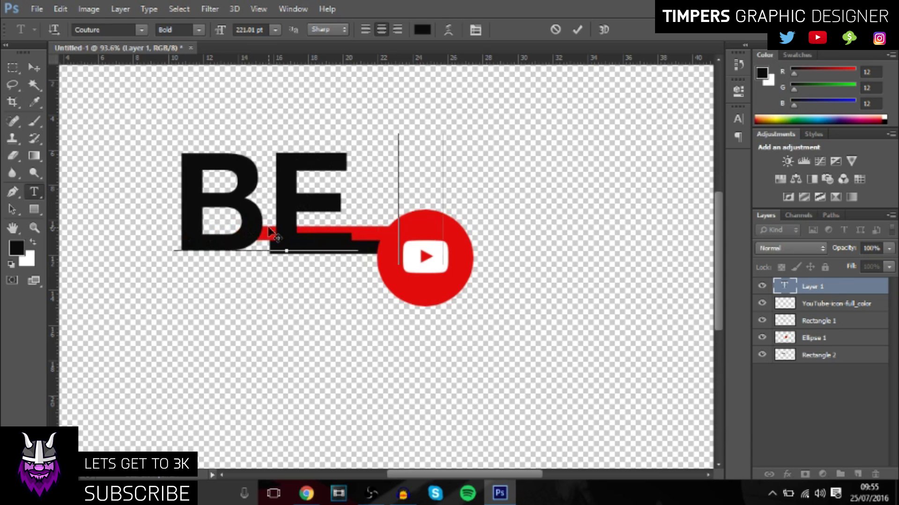
{"action": "type", "text": "SURE TO SUBSCRIBE"}
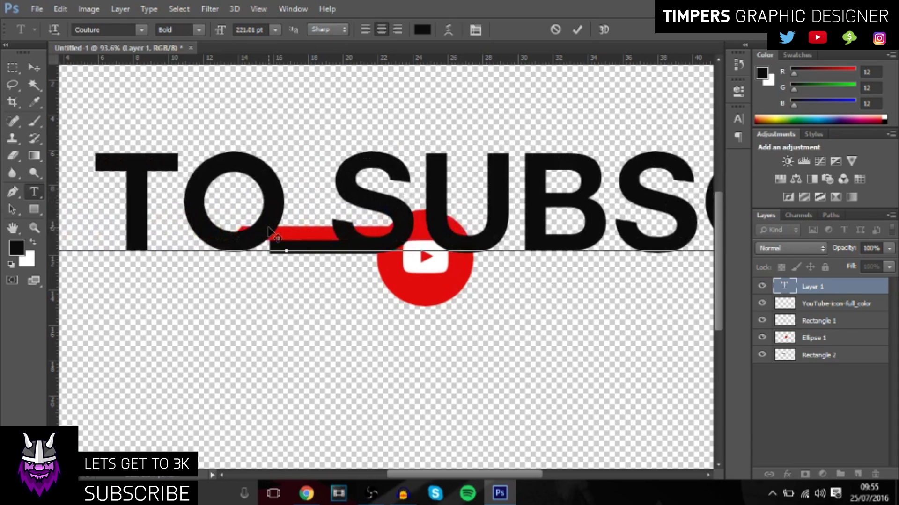
{"action": "scroll", "coordinate": [270, 225], "scroll_direction": "down", "scroll_amount": 2}
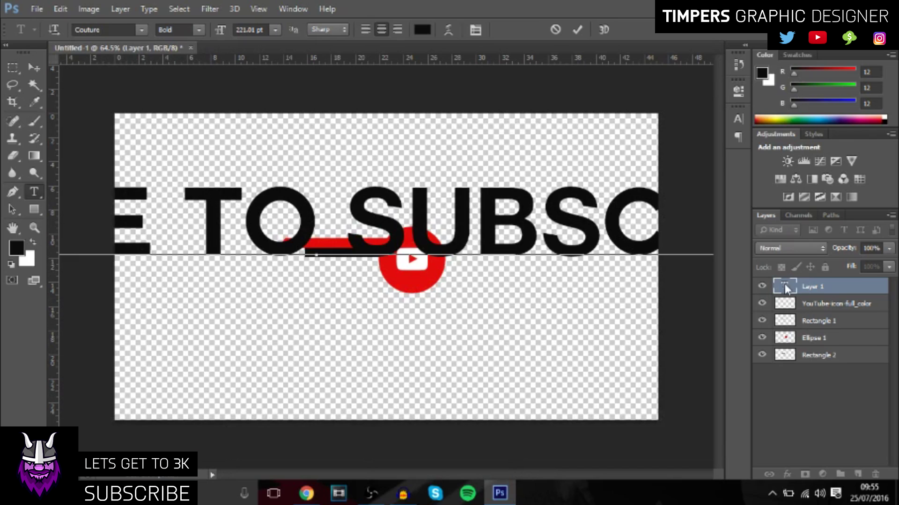
Make the subscribe text white at 12 pt.
{"action": "double_click", "coordinate": [785, 286]}
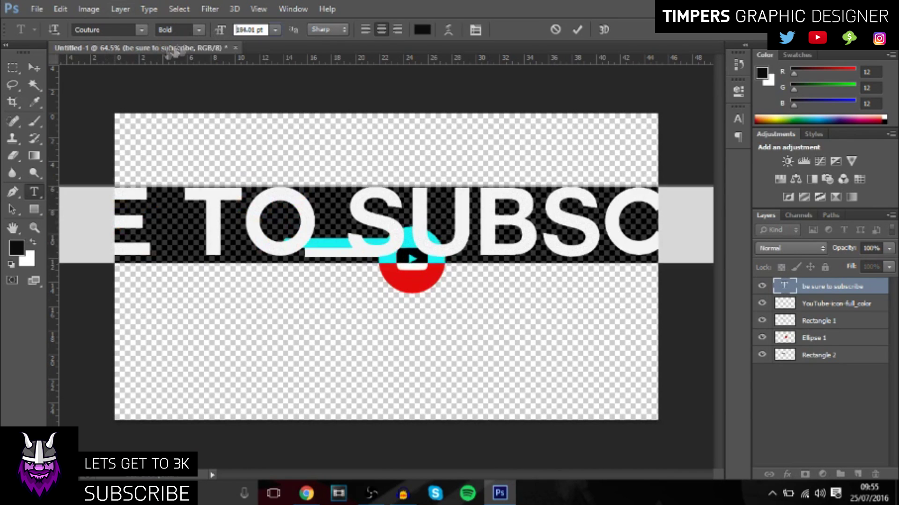
{"action": "type", "text": "20"}
{"action": "key", "text": "Return"}
{"action": "left_click", "coordinate": [423, 30]}
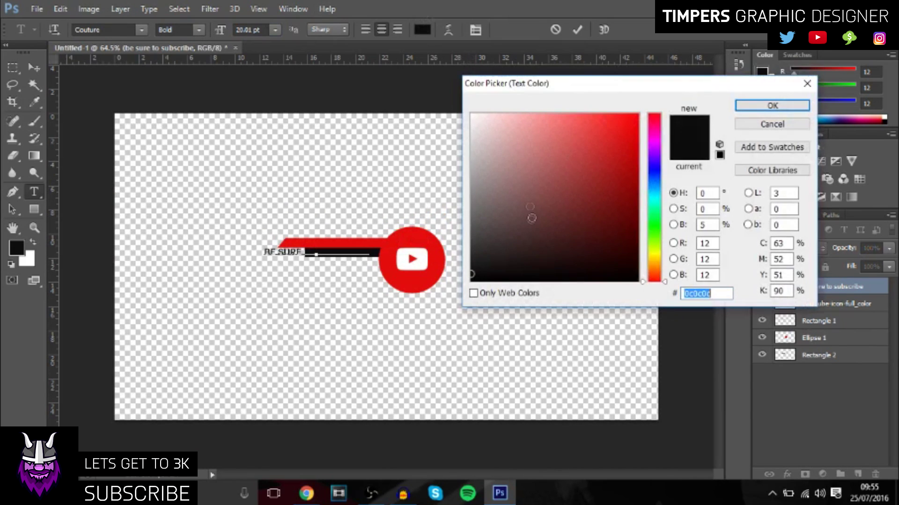
{"action": "left_click_drag", "start_coordinate": [531, 219], "coordinate": [471, 114]}
{"action": "left_click", "coordinate": [773, 105]}
{"action": "scroll", "coordinate": [342, 260], "scroll_direction": "up", "scroll_amount": 3}
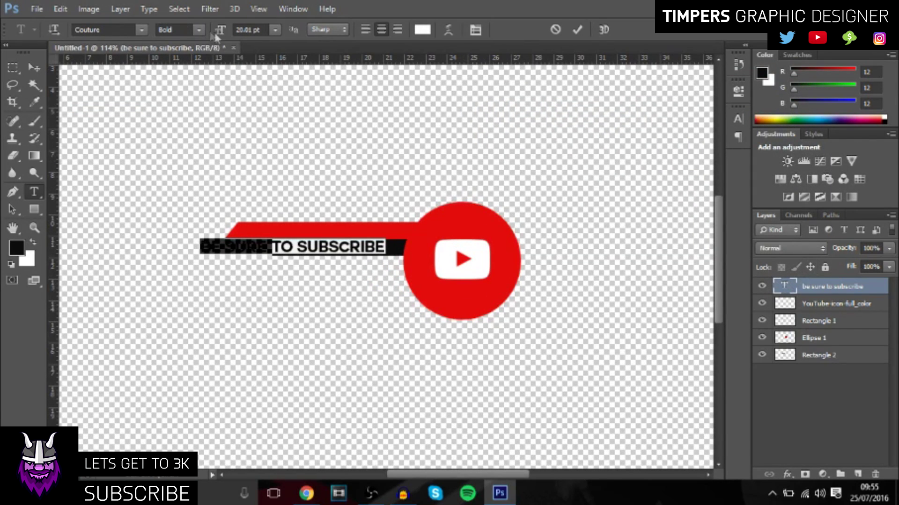
{"action": "left_click_drag", "start_coordinate": [216, 36], "coordinate": [210, 31]}
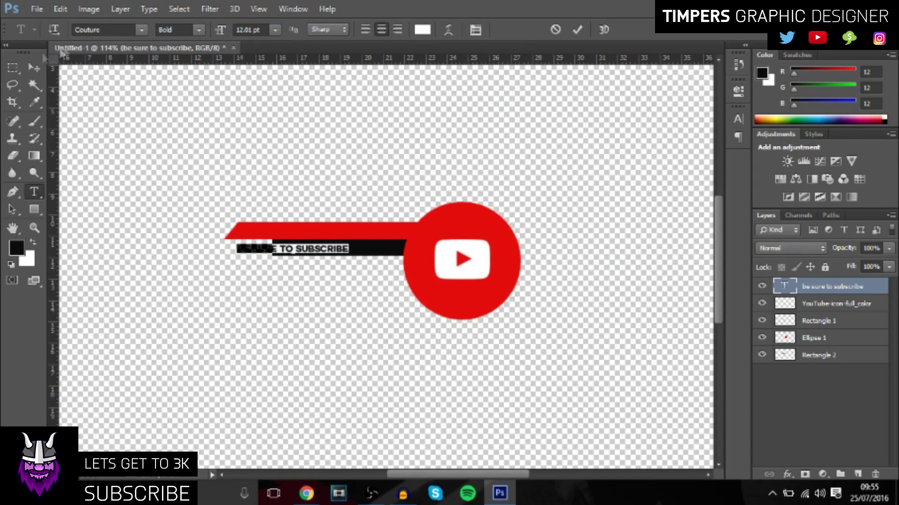
Move the text onto the black bar below the slanted red bar.
{"action": "left_click", "coordinate": [33, 68]}
{"action": "scroll", "coordinate": [300, 208], "scroll_direction": "up", "scroll_amount": 2}
{"action": "left_click_drag", "start_coordinate": [351, 234], "coordinate": [412, 236]}
{"action": "key", "text": "Up"}
{"action": "key", "text": "Up"}
{"action": "key", "text": "Up"}
{"action": "key", "text": "Up"}
{"action": "key", "text": "Up"}
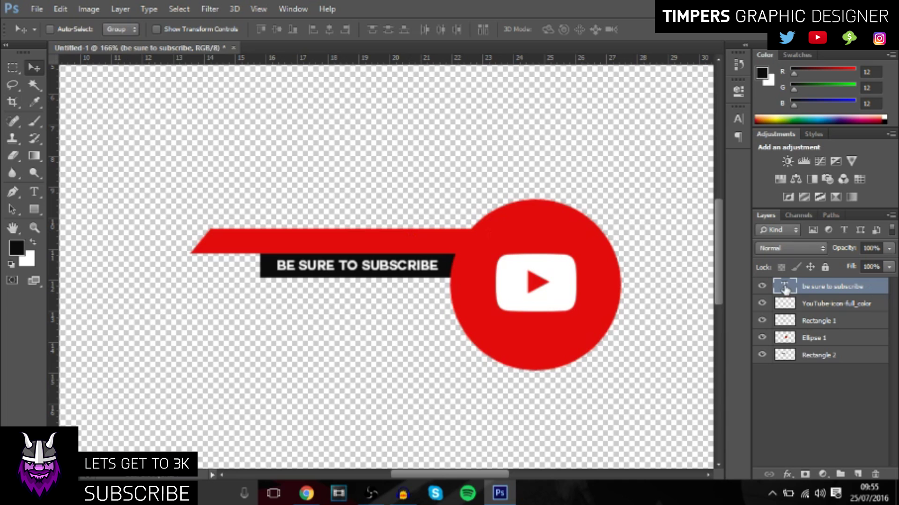
{"action": "scroll", "coordinate": [461, 272], "scroll_direction": "down", "scroll_amount": 2}
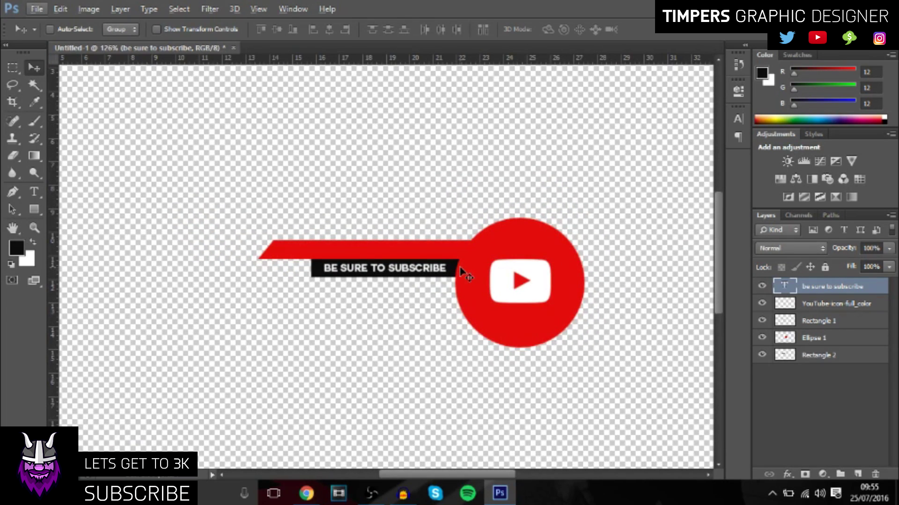
{"action": "scroll", "coordinate": [414, 261], "scroll_direction": "down", "scroll_amount": 2}
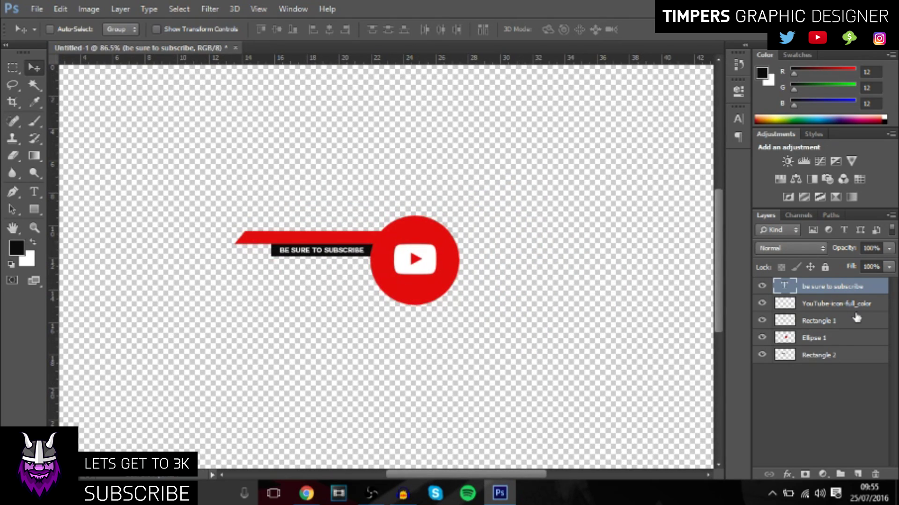
Group the Ellipse 1 and Rectangle 1 layers together into Group 1.
{"action": "left_click", "coordinate": [834, 339]}
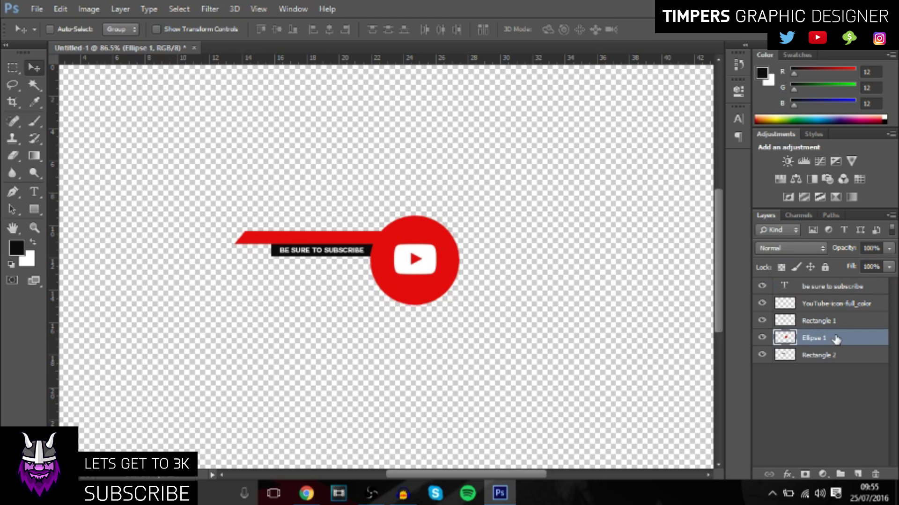
{"action": "key", "text": "ctrl+u"}
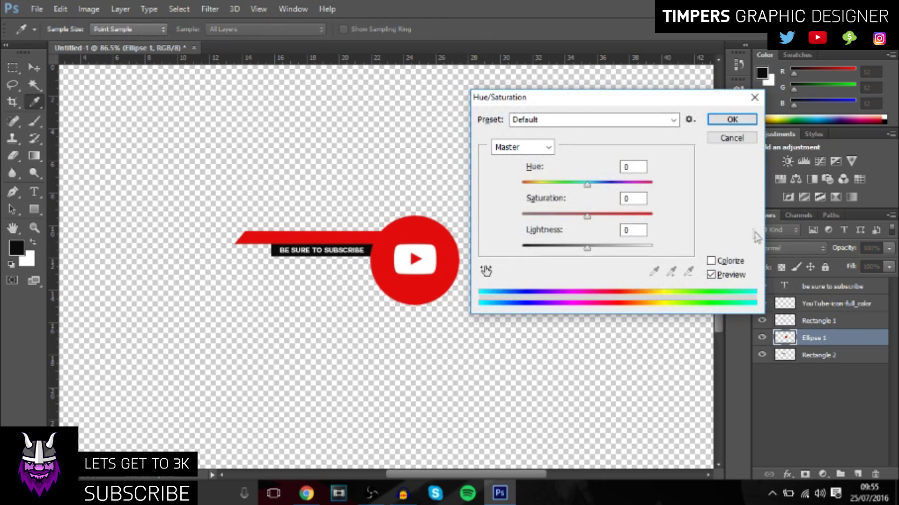
{"action": "left_click", "coordinate": [733, 138]}
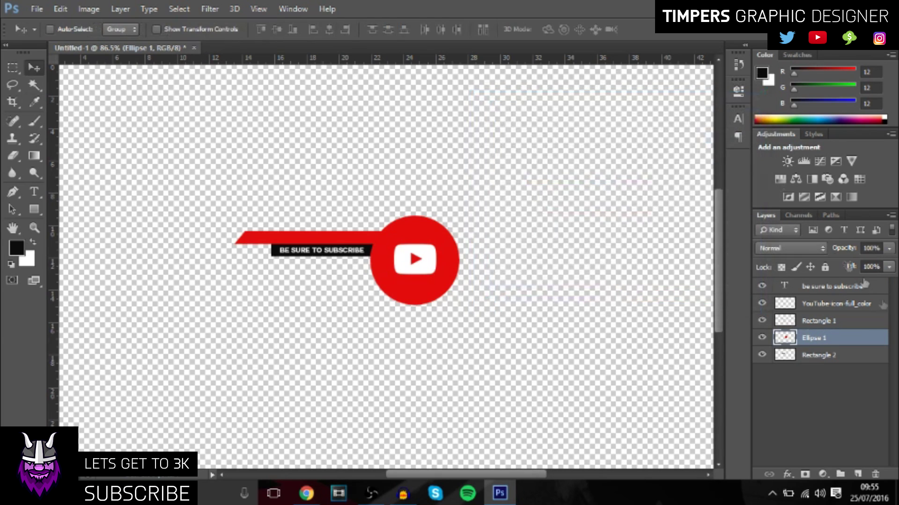
{"action": "left_click", "coordinate": [837, 322], "text": "shift"}
{"action": "key", "text": "ctrl+g"}
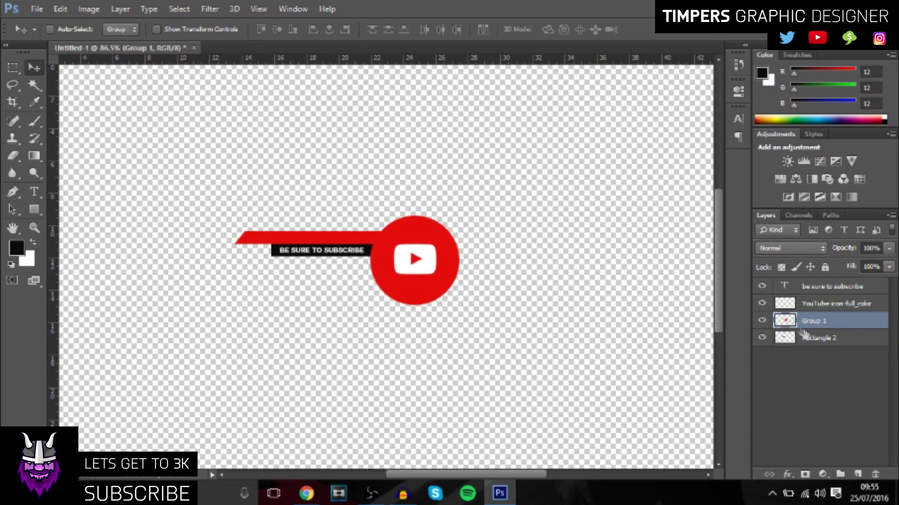
{"action": "left_click", "coordinate": [761, 321]}
{"action": "left_click", "coordinate": [761, 321]}
Trial a Hue/Saturation colour shift on the group, then undo it to restore red.
{"action": "key", "text": "ctrl+u"}
{"action": "left_click_drag", "start_coordinate": [590, 184], "coordinate": [526, 186]}
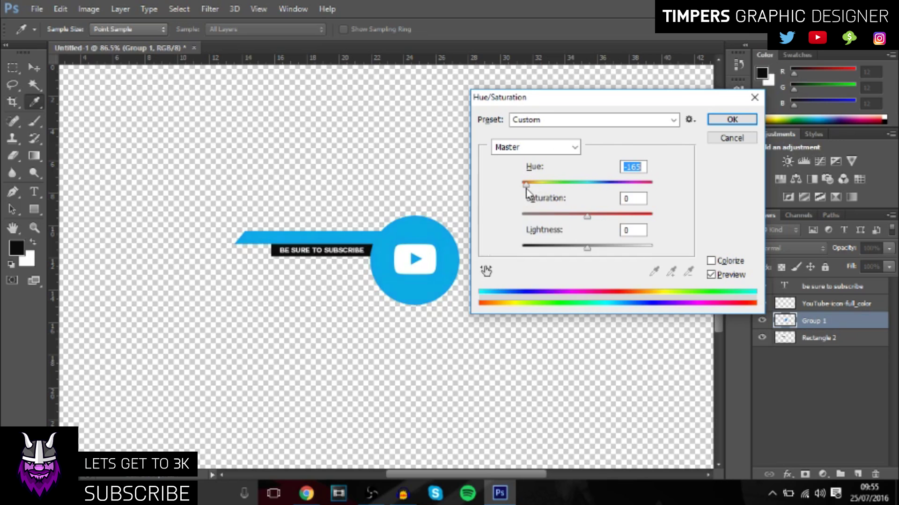
{"action": "left_click", "coordinate": [732, 121]}
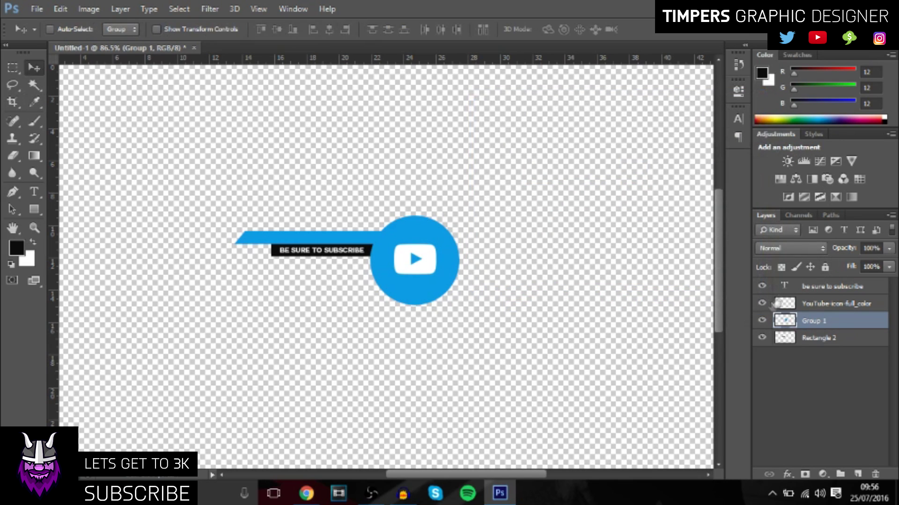
{"action": "left_click", "coordinate": [761, 304]}
{"action": "left_click", "coordinate": [762, 304]}
{"action": "key", "text": "ctrl+z"}
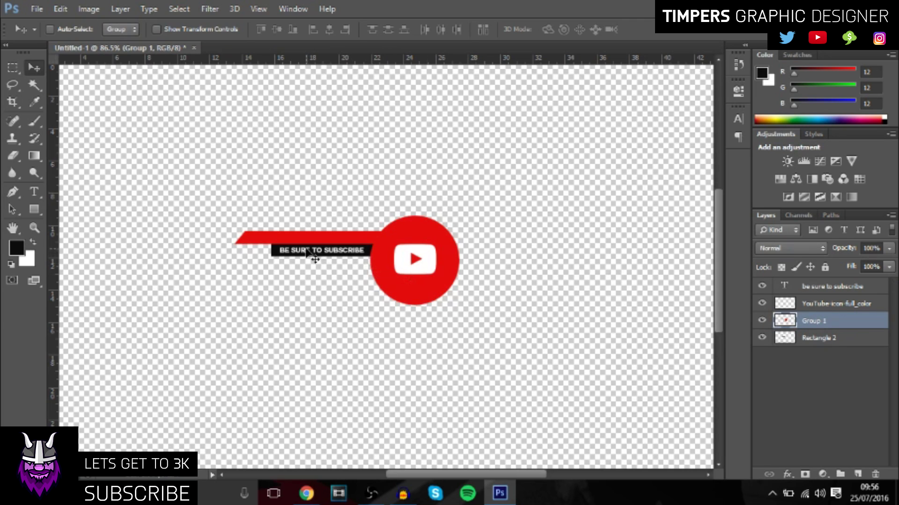
{"action": "left_click", "coordinate": [36, 9]}
{"action": "left_click", "coordinate": [34, 13]}
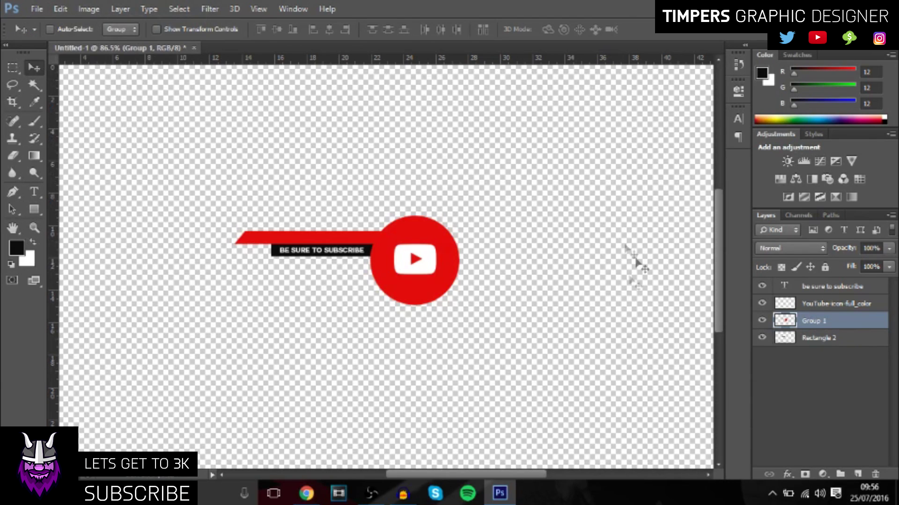